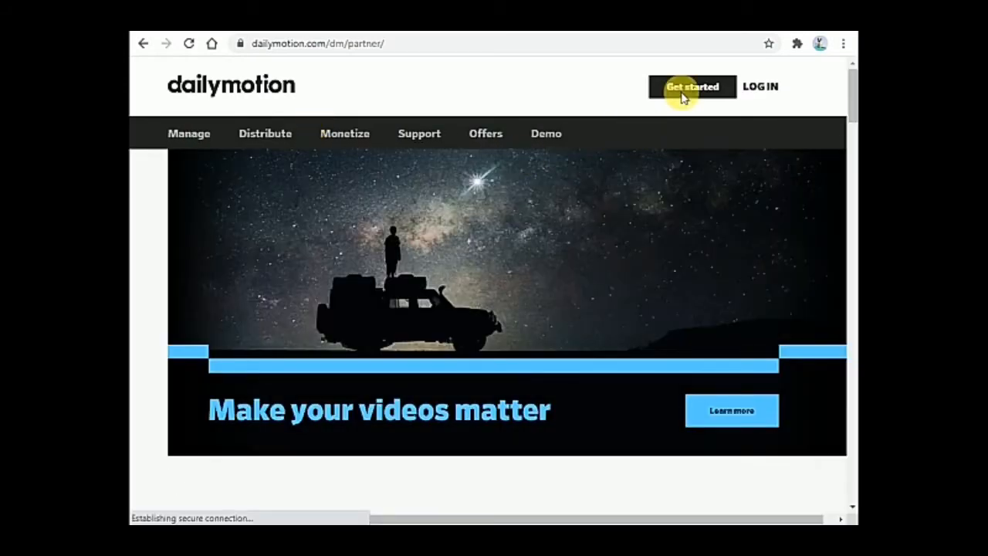
Open the Partner sign-up form from Get started, retrying once after returning to the Partner home page
{"action": "left_click", "coordinate": [708, 88]}
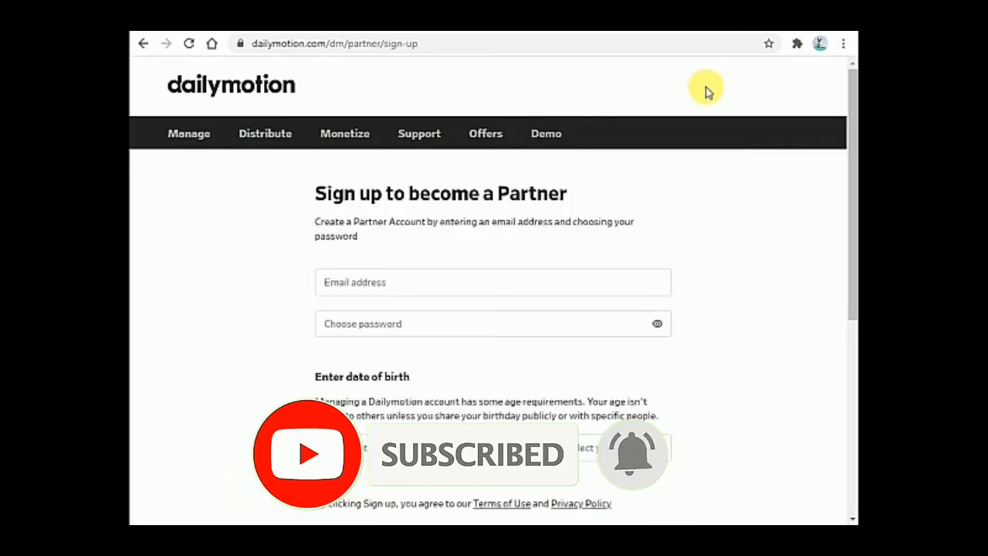
{"action": "left_click", "coordinate": [144, 44]}
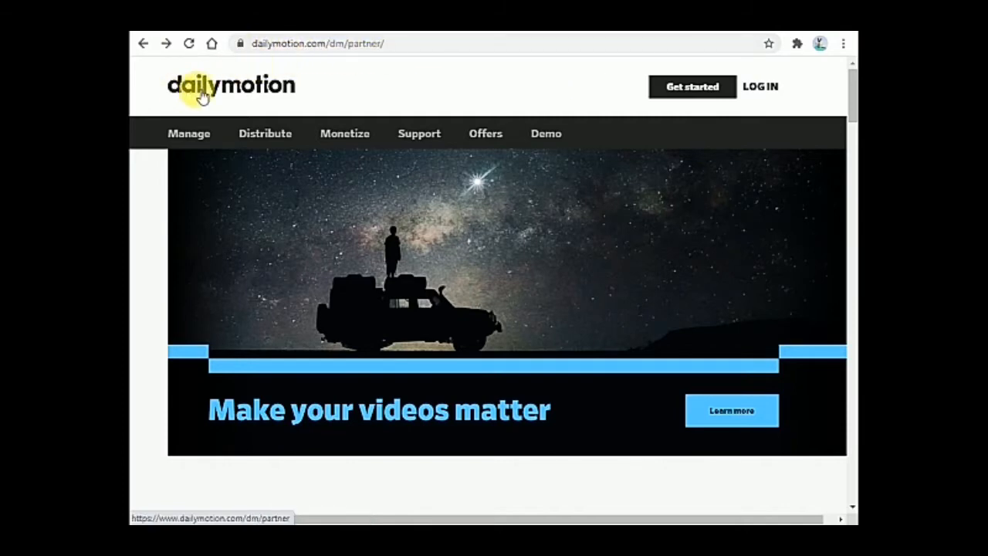
{"action": "left_click", "coordinate": [296, 93]}
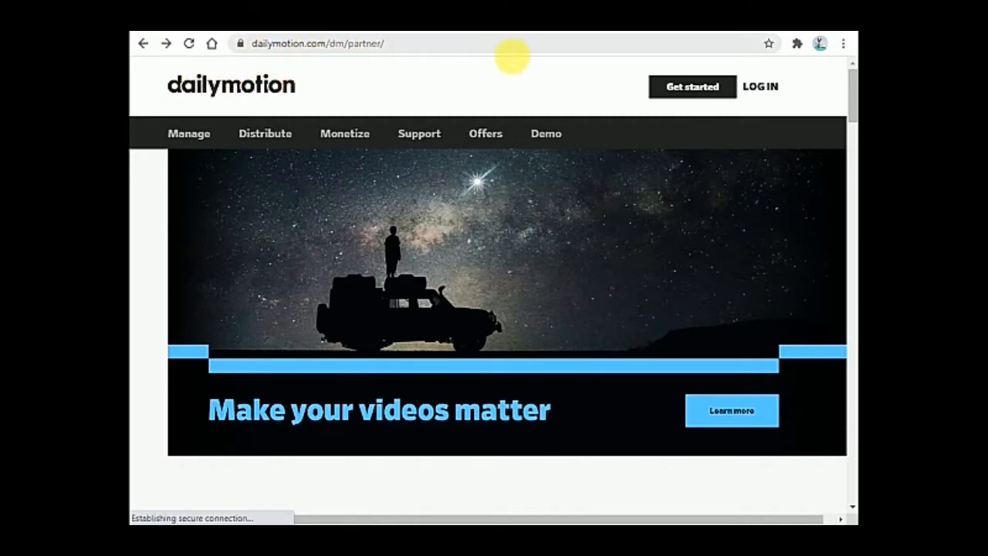
{"action": "left_click", "coordinate": [681, 90]}
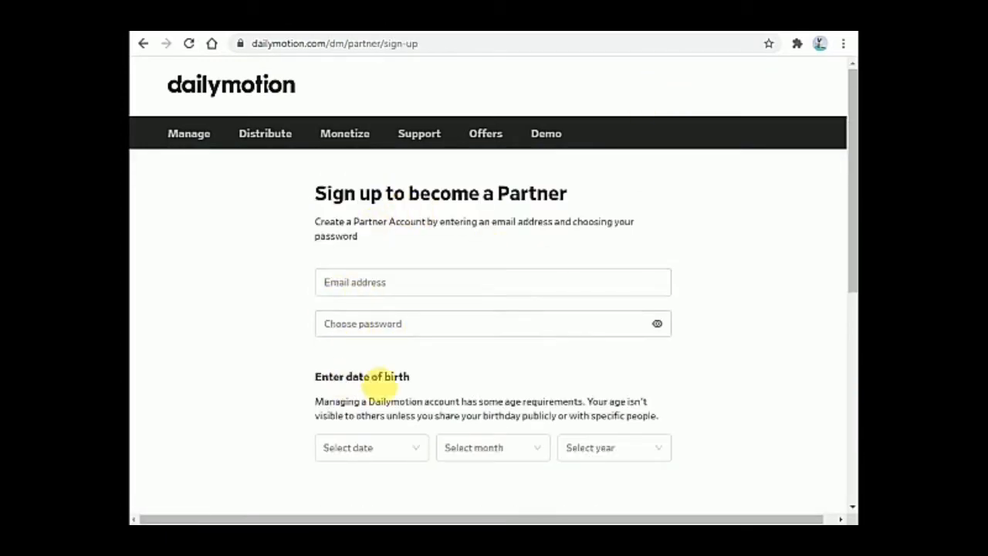
{"action": "scroll", "coordinate": [463, 421], "scroll_direction": "down", "scroll_amount": 3}
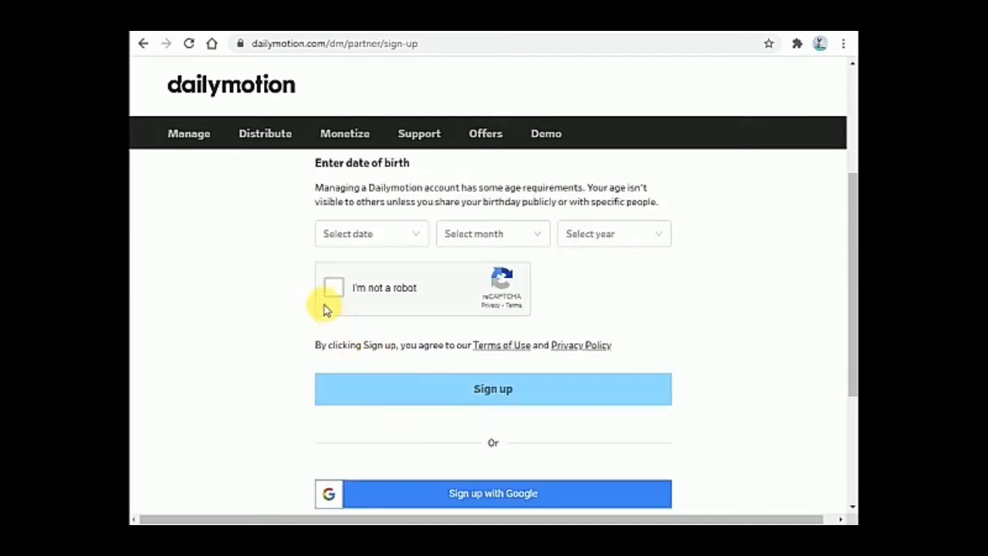
{"action": "scroll", "coordinate": [521, 293], "scroll_direction": "up", "scroll_amount": 1}
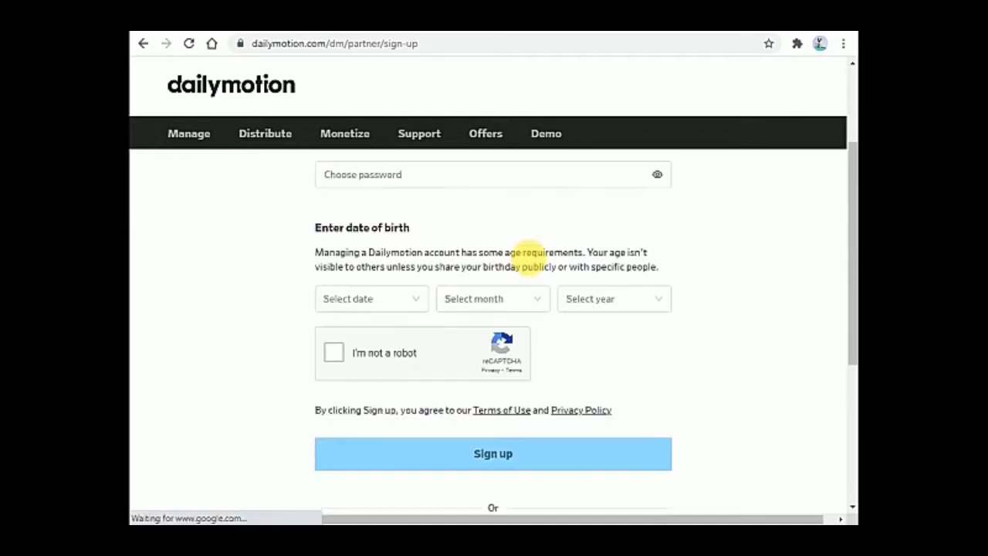
{"action": "scroll", "coordinate": [525, 253], "scroll_direction": "up", "scroll_amount": 2}
Enter the account e-mail address in the Email address field, correcting typos along the way
{"action": "left_click", "coordinate": [456, 284]}
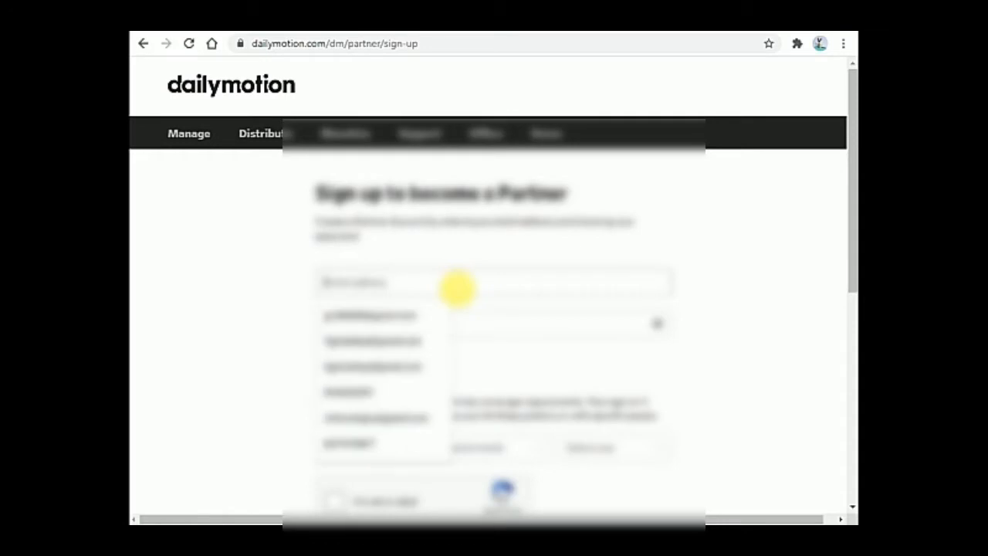
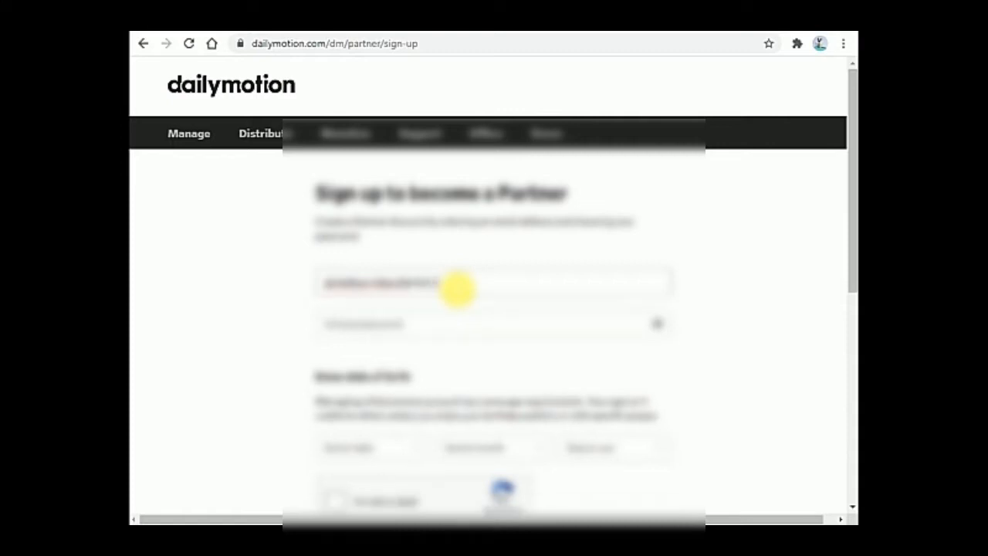
Type the account password into Choose password
{"action": "left_click", "coordinate": [423, 329]}
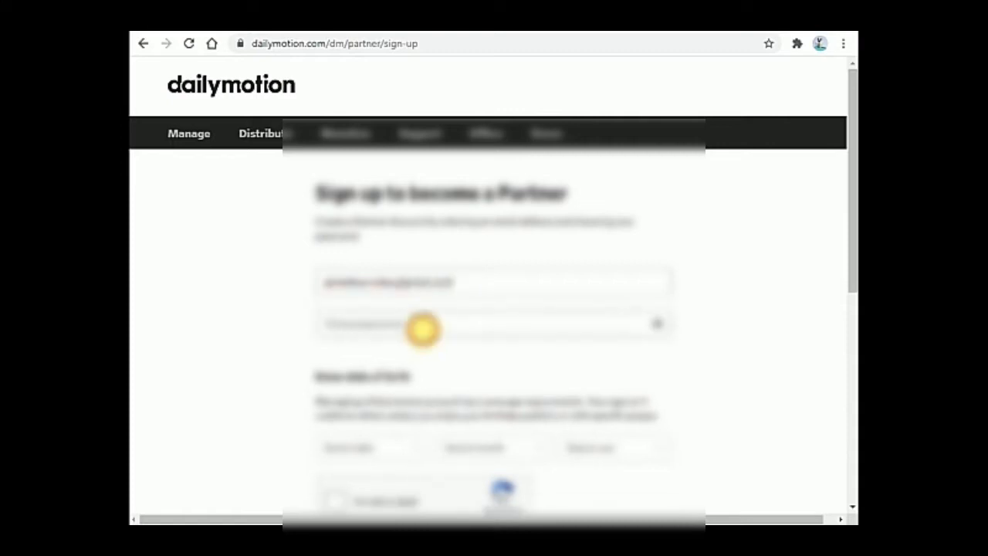
{"action": "type", "text": "••"}
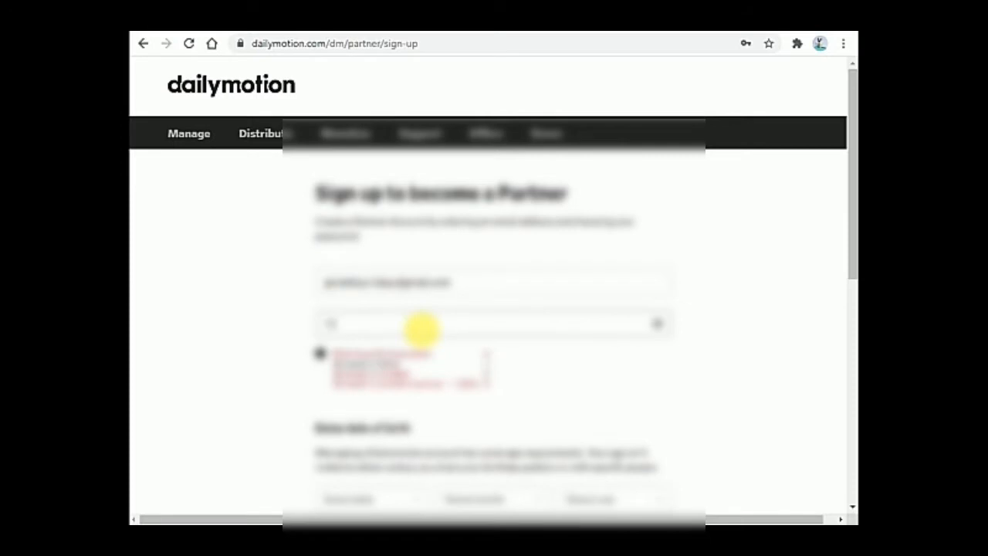
{"action": "type", "text": "•"}
{"action": "scroll", "coordinate": [538, 242], "scroll_direction": "down", "scroll_amount": 6}
Submit the sign-up form and accept the data privacy terms
{"action": "left_click", "coordinate": [539, 246]}
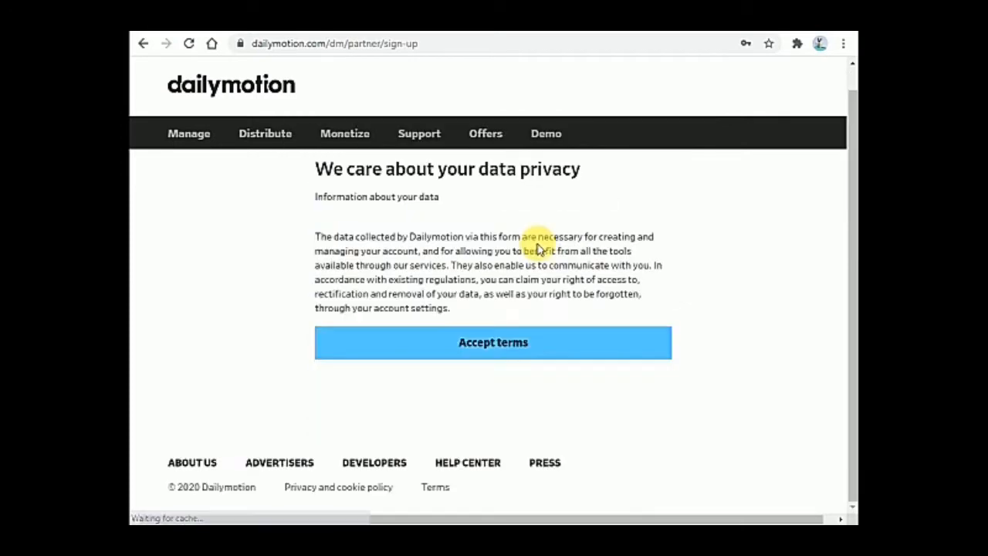
{"action": "scroll", "coordinate": [695, 318], "scroll_direction": "up", "scroll_amount": 1}
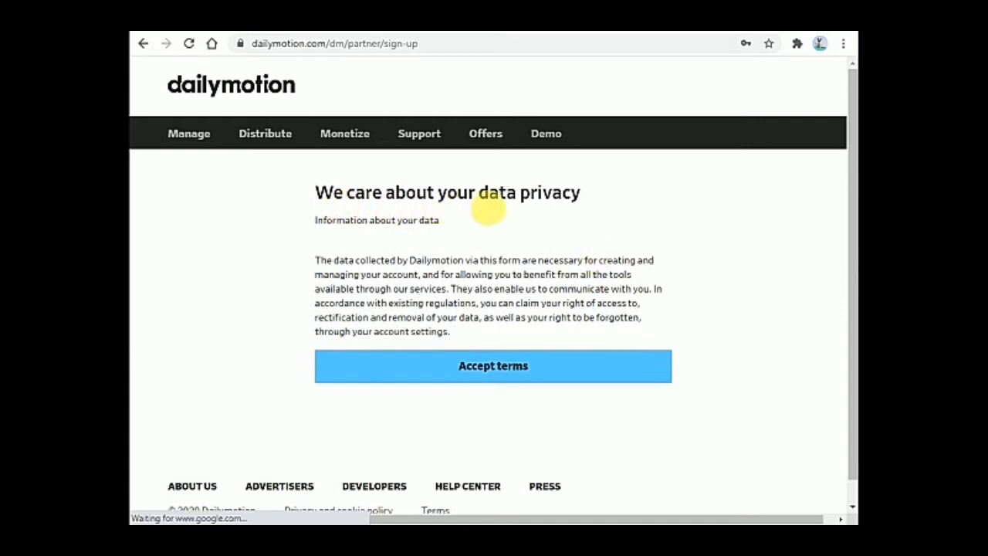
{"action": "left_click", "coordinate": [533, 369]}
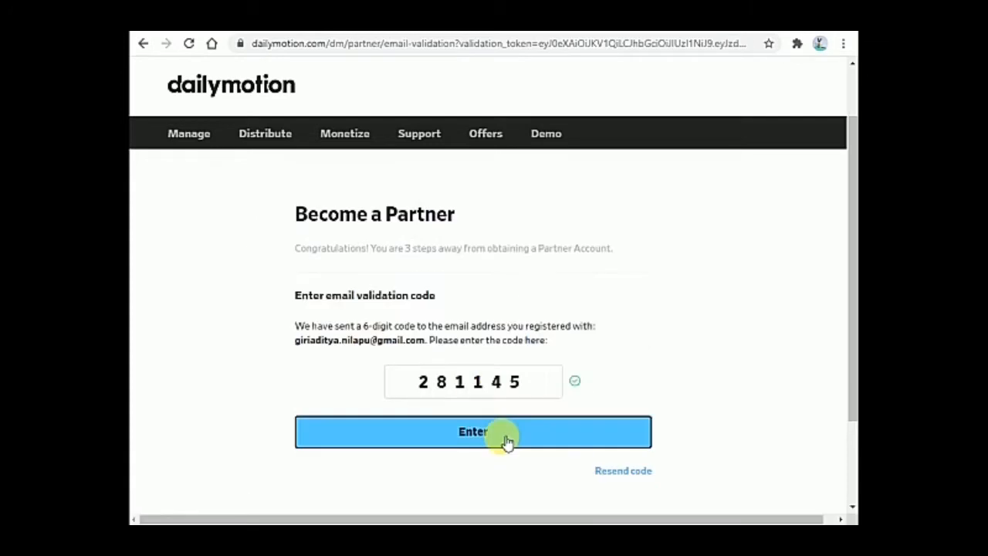
Submit the 6-digit email validation code to verify the email
{"action": "left_click", "coordinate": [507, 440]}
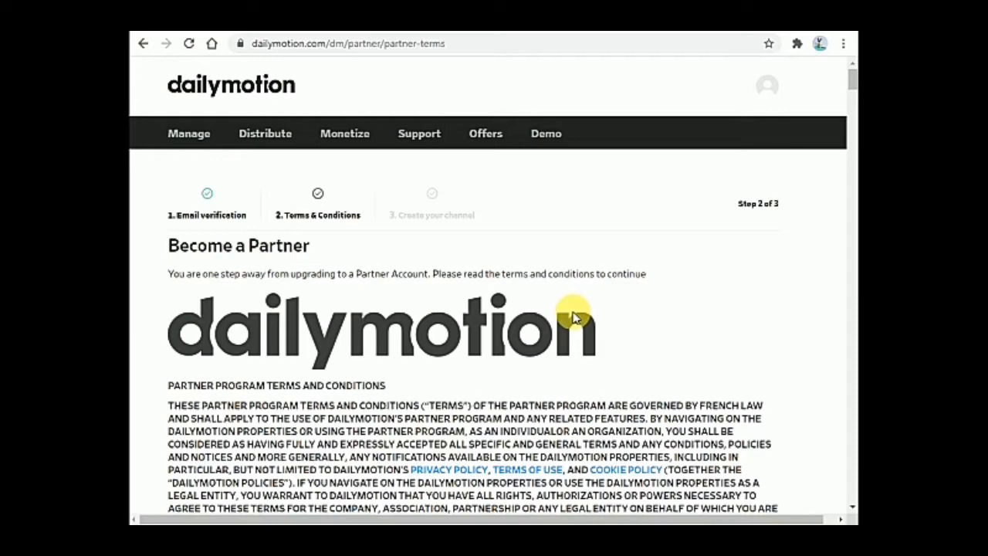
Scroll to the end of the Partner Program terms and accept them
{"action": "scroll", "coordinate": [853, 209], "scroll_direction": "down", "scroll_amount": 2}
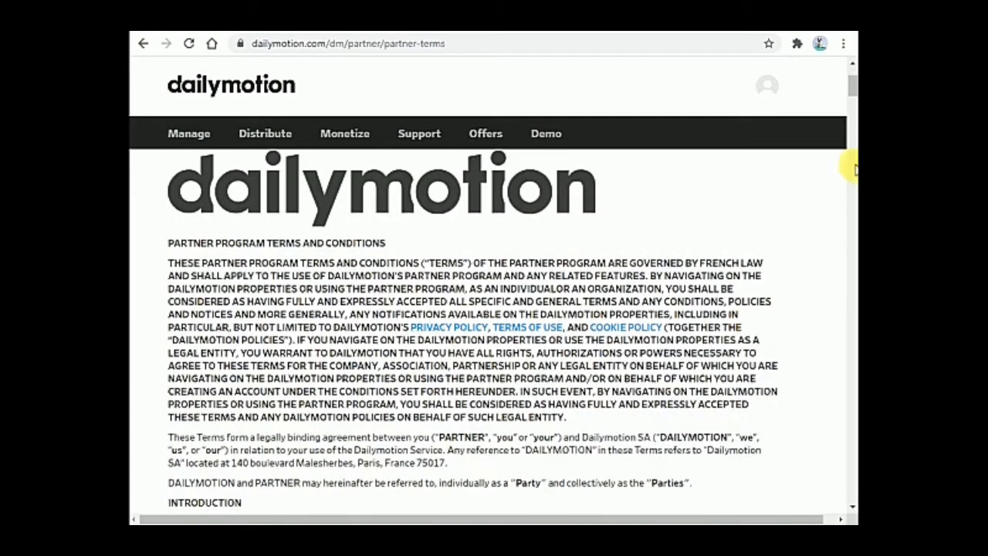
{"action": "scroll", "coordinate": [852, 79], "scroll_direction": "up", "scroll_amount": 2}
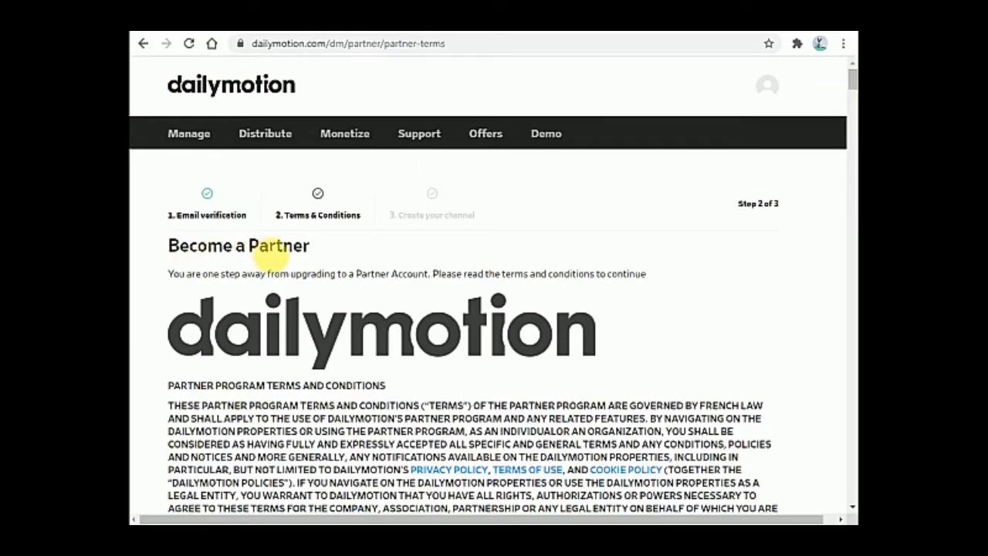
{"action": "left_click_drag", "start_coordinate": [850, 84], "coordinate": [842, 502]}
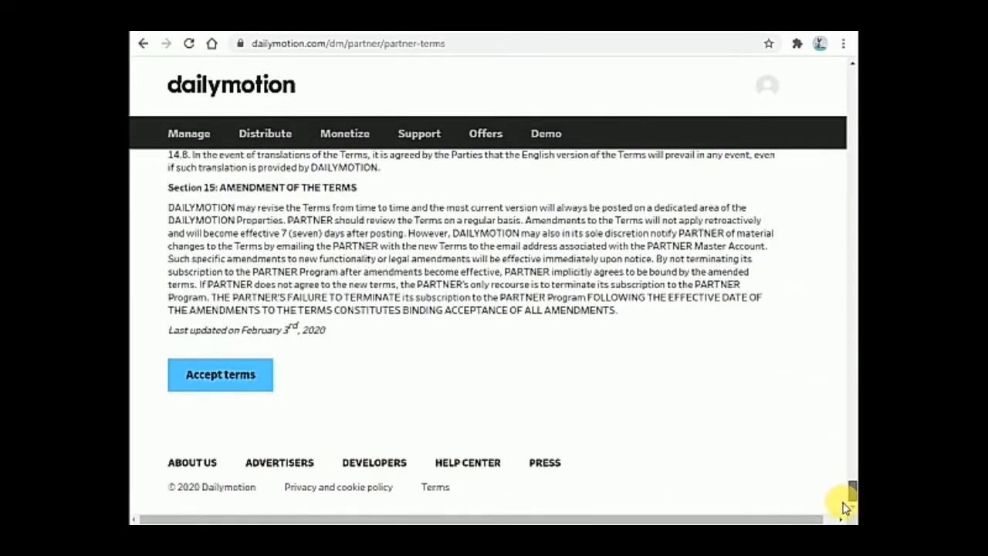
{"action": "left_click", "coordinate": [220, 378]}
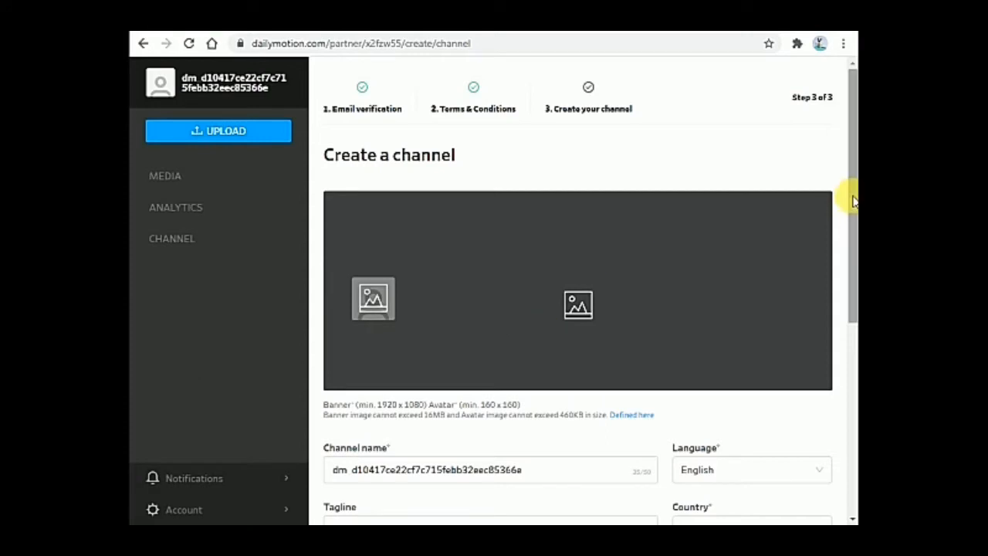
Fill in the channel tagline as 'telugu tech'
{"action": "scroll", "coordinate": [854, 200], "scroll_direction": "down", "scroll_amount": 1}
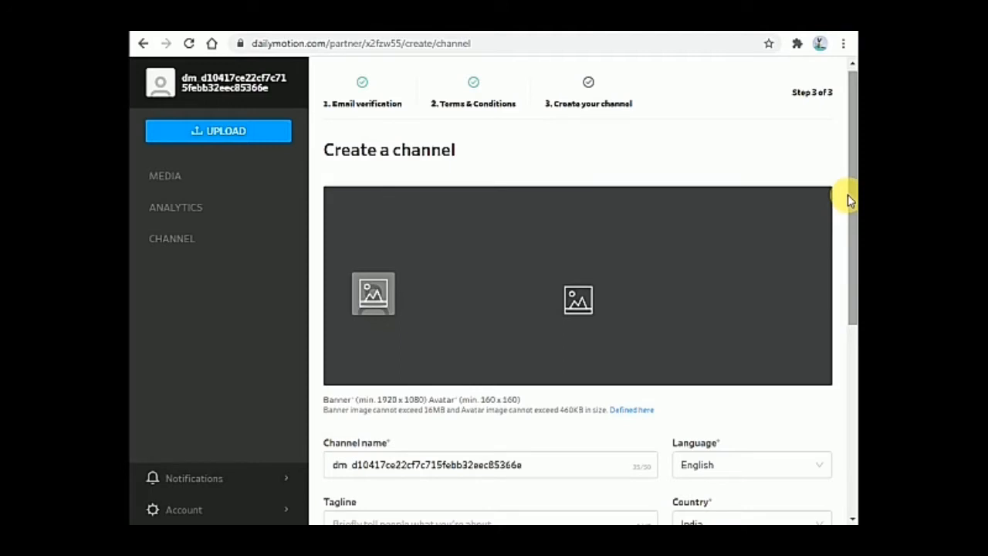
{"action": "scroll", "coordinate": [743, 267], "scroll_direction": "down", "scroll_amount": 1}
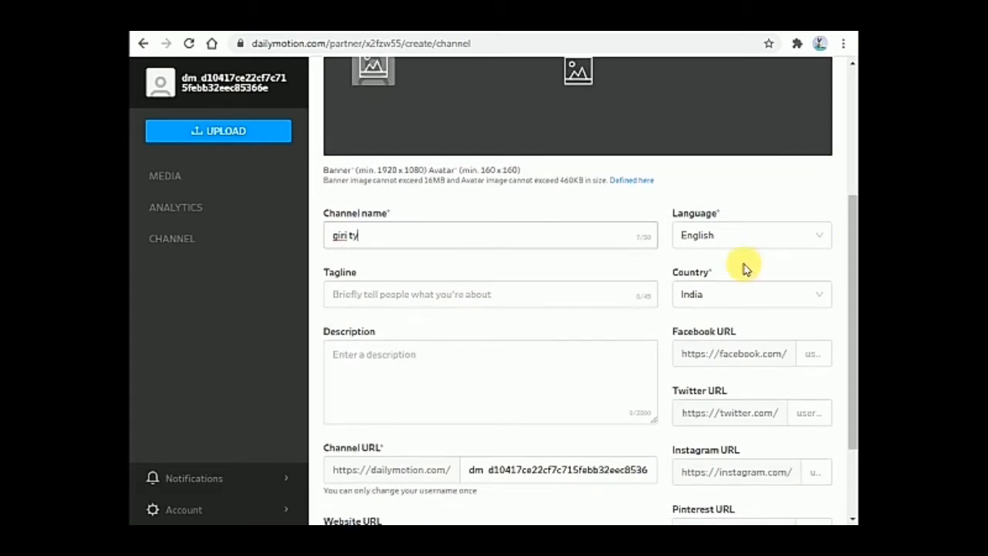
{"action": "left_click", "coordinate": [417, 301]}
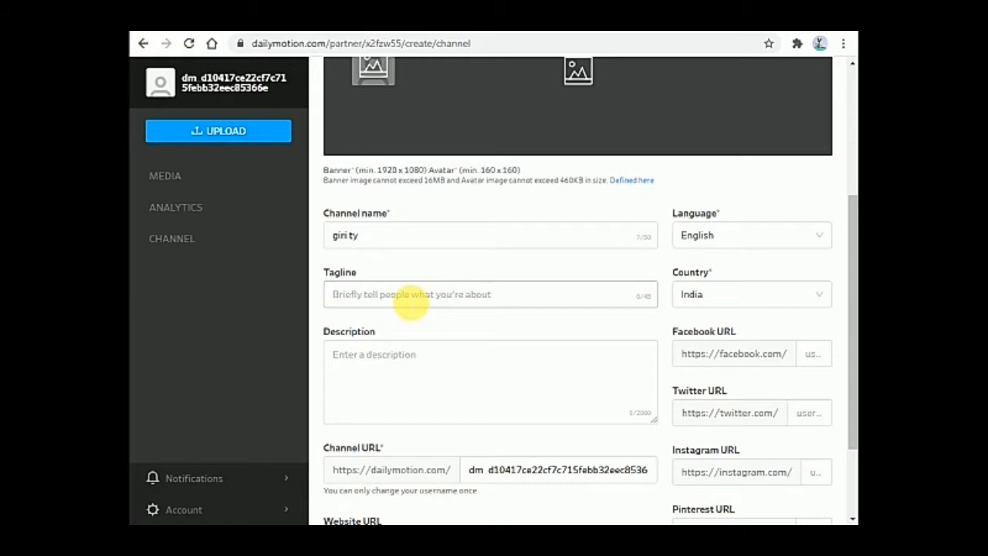
{"action": "type", "text": "telugu tech"}
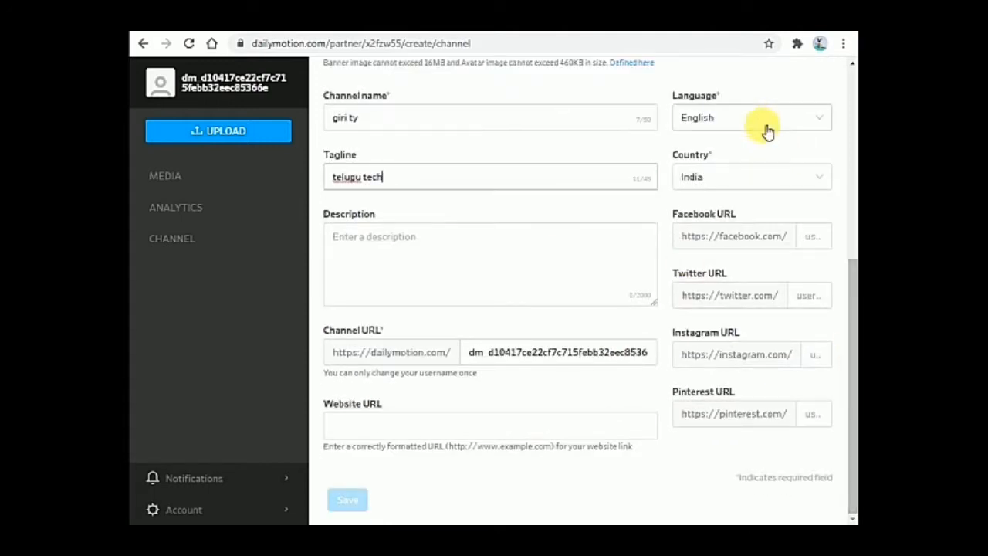
{"action": "scroll", "coordinate": [849, 271], "scroll_direction": "up", "scroll_amount": 1}
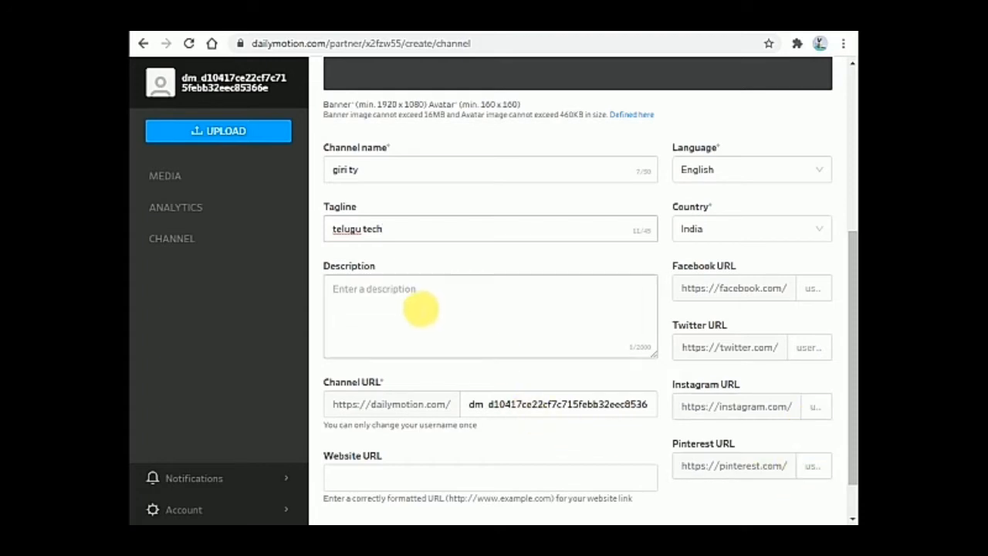
{"action": "left_click_drag", "start_coordinate": [852, 295], "coordinate": [851, 347]}
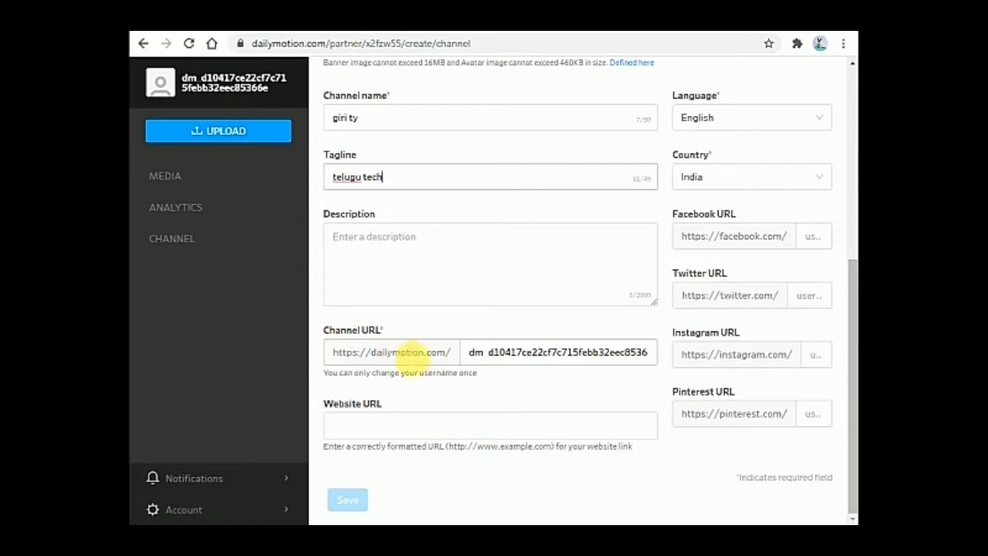
Replace the generated channel URL username with a custom 'telugu'-based handle, removing the space
{"action": "left_click", "coordinate": [653, 352]}
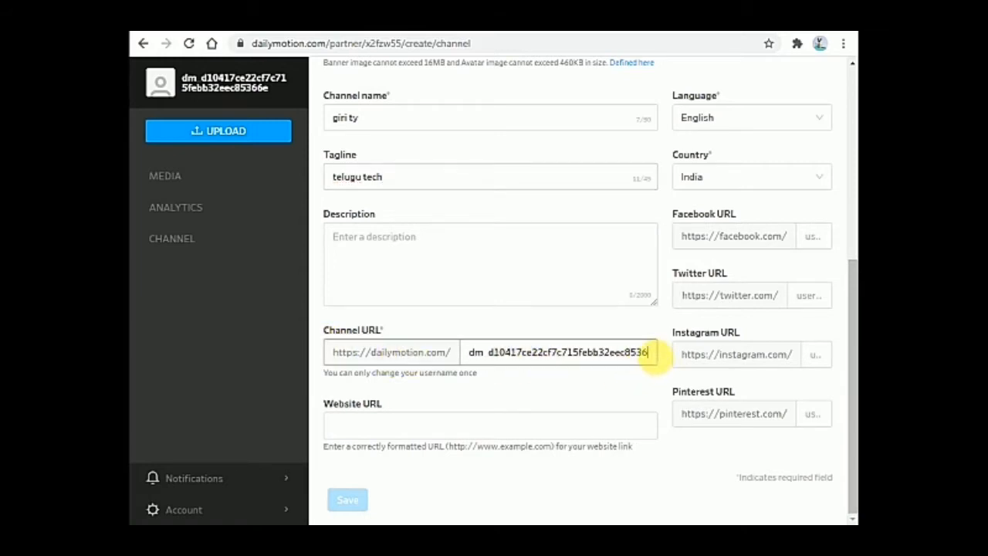
{"action": "key", "text": "BackSpace"}
{"action": "key", "text": "BackSpace"}
{"action": "key", "text": "BackSpace"}
{"action": "key", "text": "BackSpace"}
{"action": "key", "text": "BackSpace"}
{"action": "key", "text": "BackSpace"}
{"action": "key", "text": "BackSpace"}
{"action": "key", "text": "BackSpace"}
{"action": "key", "text": "BackSpace"}
{"action": "key", "text": "BackSpace"}
{"action": "key", "text": "BackSpace"}
{"action": "key", "text": "BackSpace"}
{"action": "key", "text": "BackSpace"}
{"action": "key", "text": "BackSpace"}
{"action": "key", "text": "BackSpace"}
{"action": "key", "text": "BackSpace"}
{"action": "key", "text": "BackSpace"}
{"action": "key", "text": "BackSpace"}
{"action": "key", "text": "BackSpace"}
{"action": "key", "text": "BackSpace"}
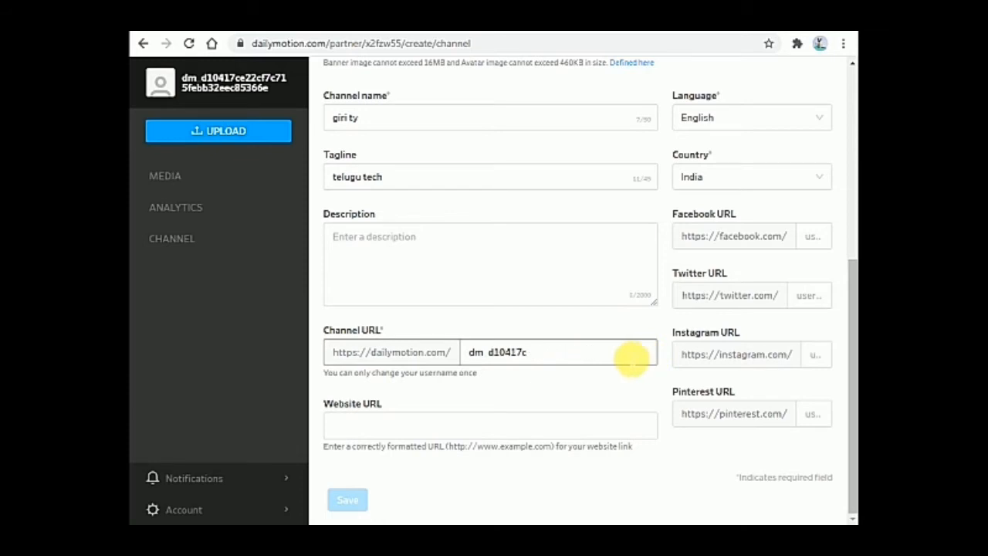
{"action": "key", "text": "BackSpace"}
{"action": "type", "text": "telugu tech077"}
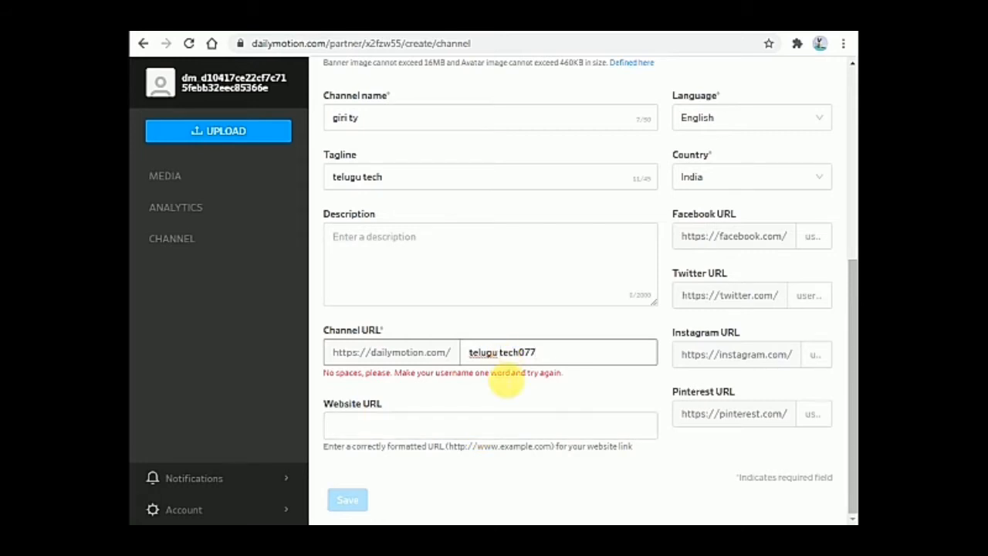
{"action": "key", "text": "BackSpace"}
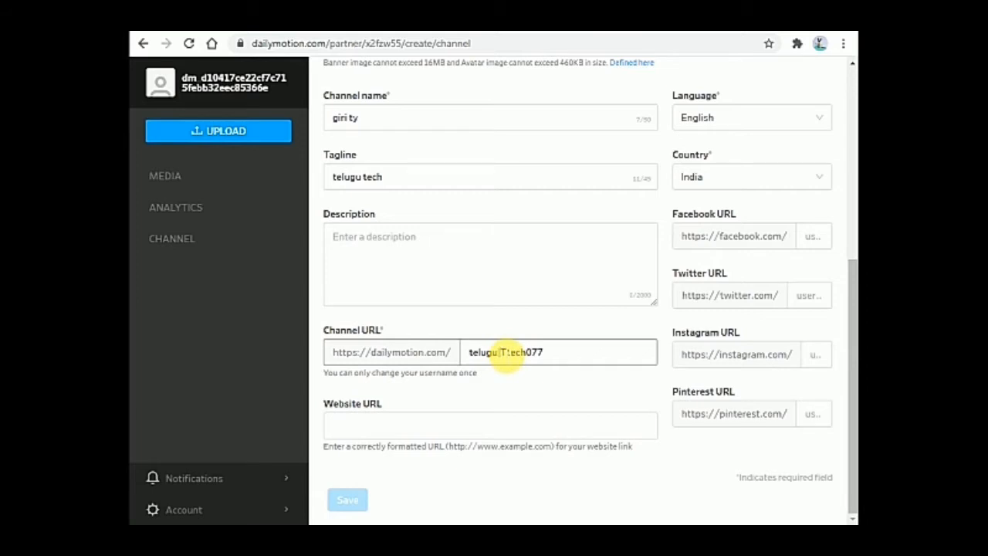
{"action": "left_click", "coordinate": [471, 431]}
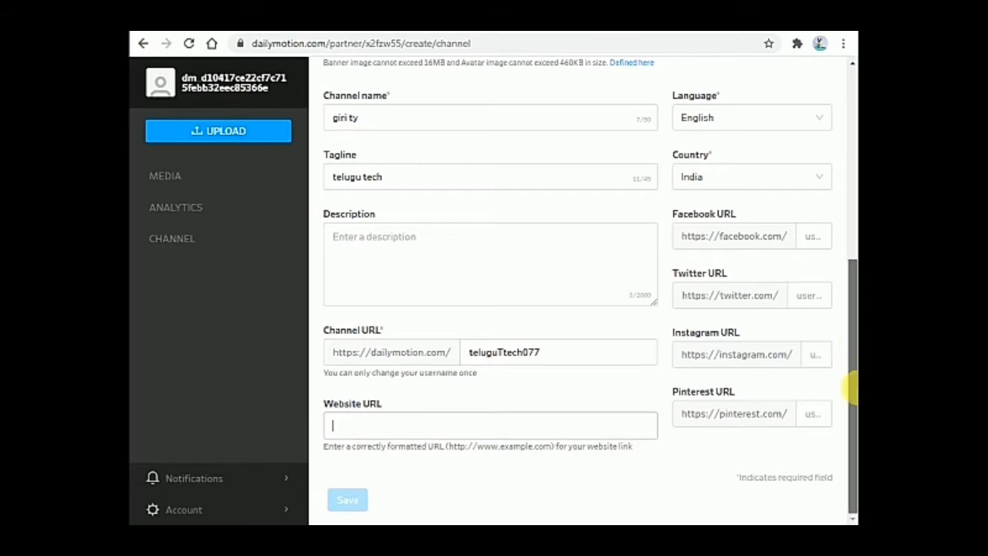
{"action": "mouse_move", "coordinate": [852, 403]}
{"action": "left_mouse_down"}
{"action": "mouse_move", "coordinate": [849, 322]}
{"action": "mouse_move", "coordinate": [851, 448]}
{"action": "mouse_move", "coordinate": [850, 270]}
{"action": "mouse_move", "coordinate": [852, 415]}
{"action": "left_mouse_up"}
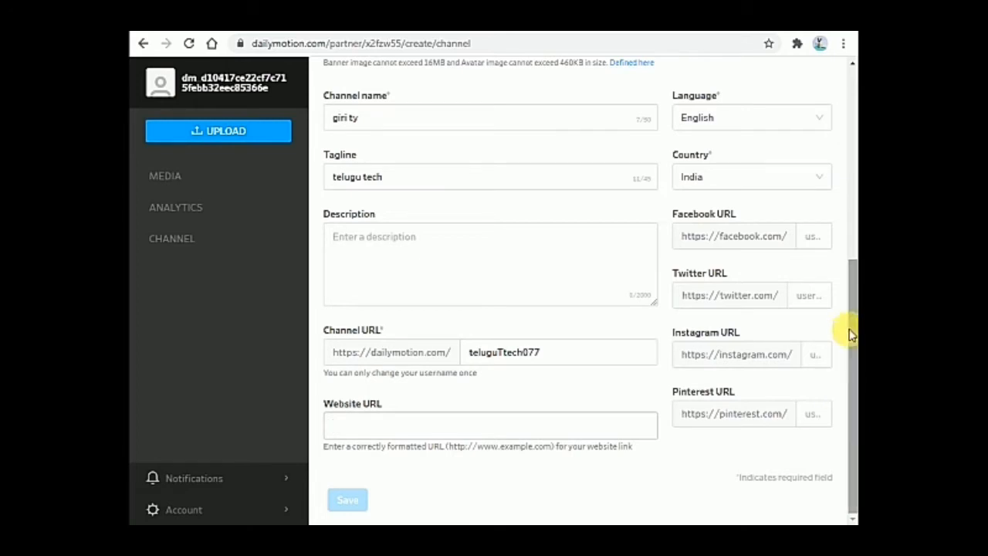
Enter a Facebook username, then leave the channel form through UPLOAD in the sidebar
{"action": "left_click", "coordinate": [817, 237]}
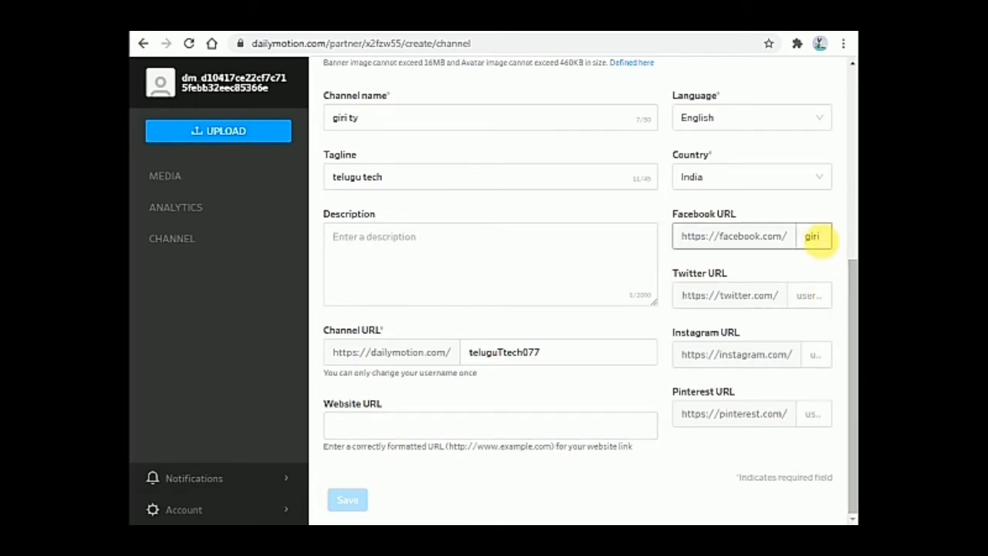
{"action": "left_click", "coordinate": [810, 296]}
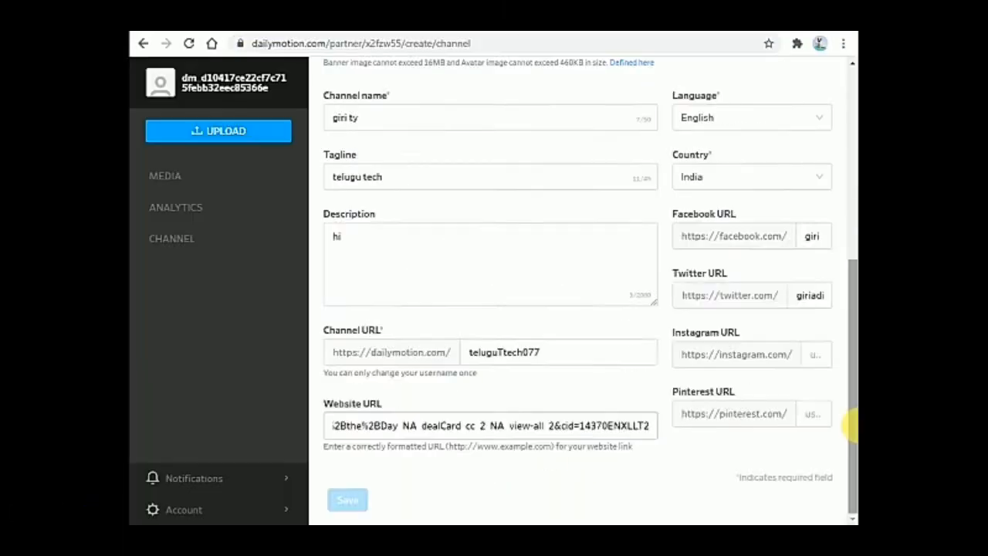
{"action": "scroll", "coordinate": [624, 304], "scroll_direction": "up", "scroll_amount": 3}
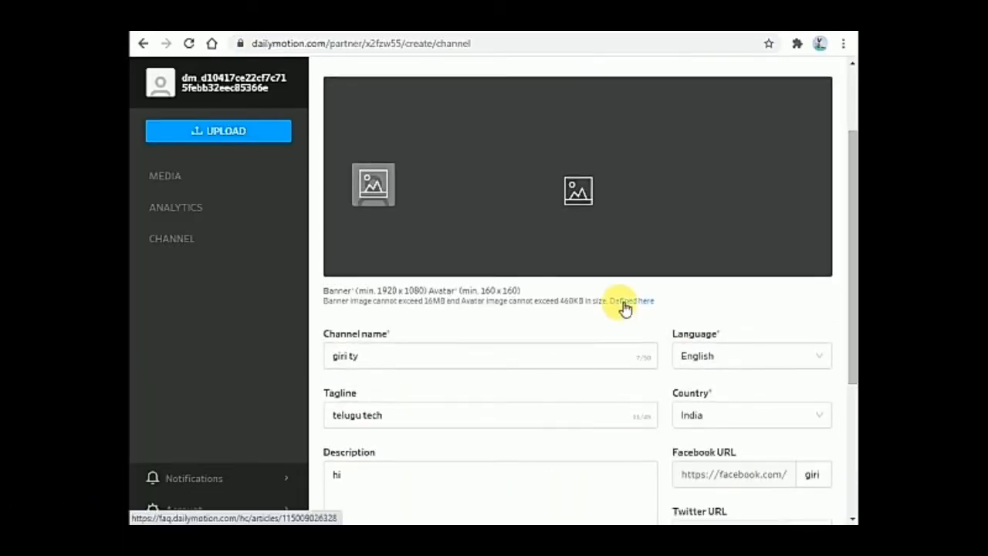
{"action": "left_click", "coordinate": [219, 131]}
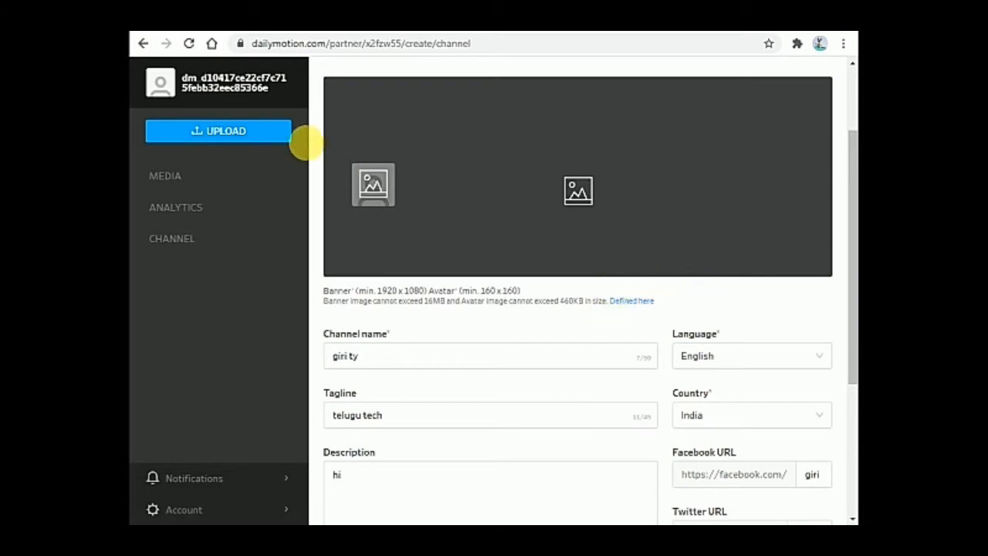
{"action": "left_click", "coordinate": [220, 132]}
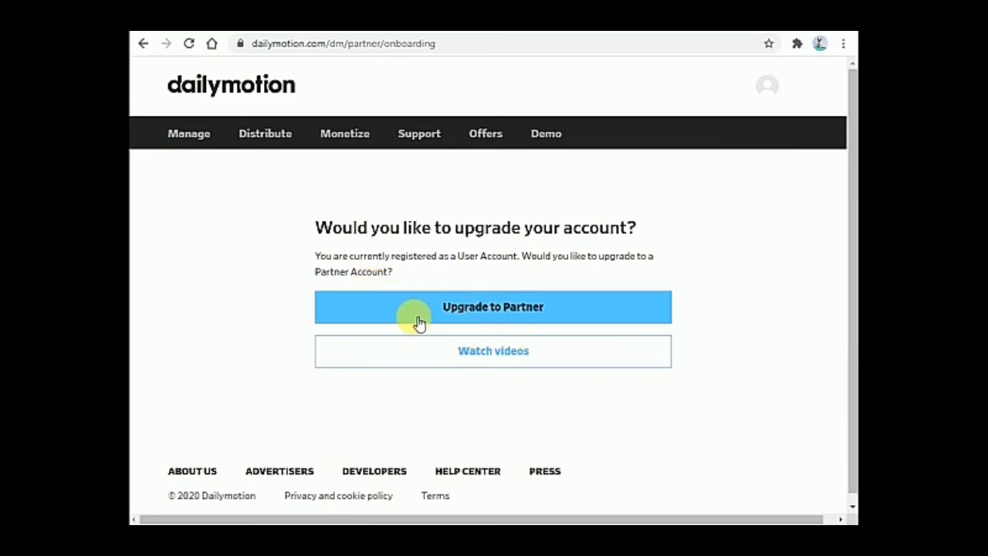
Upgrade to a Partner account and accept the partner terms again
{"action": "left_click", "coordinate": [479, 315]}
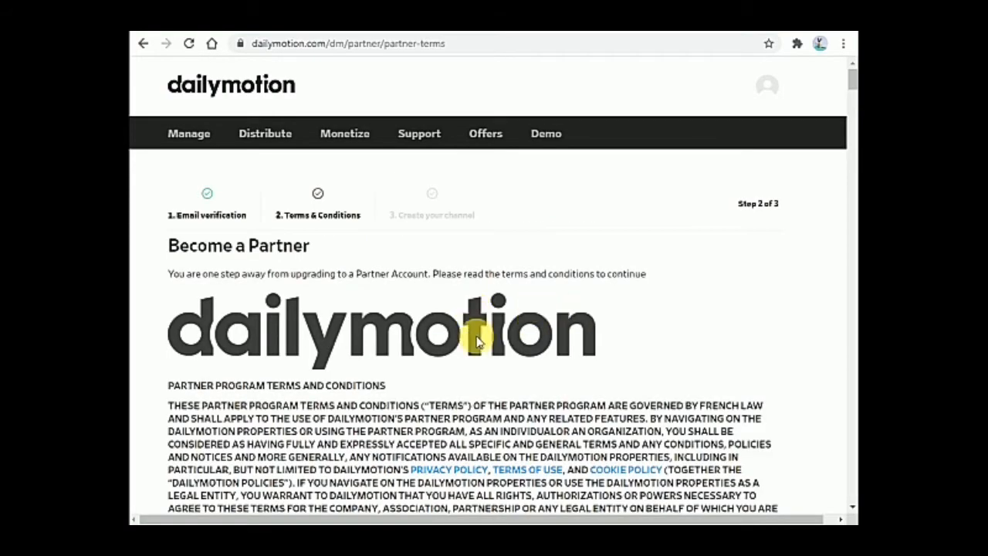
{"action": "left_click_drag", "start_coordinate": [851, 81], "coordinate": [851, 489]}
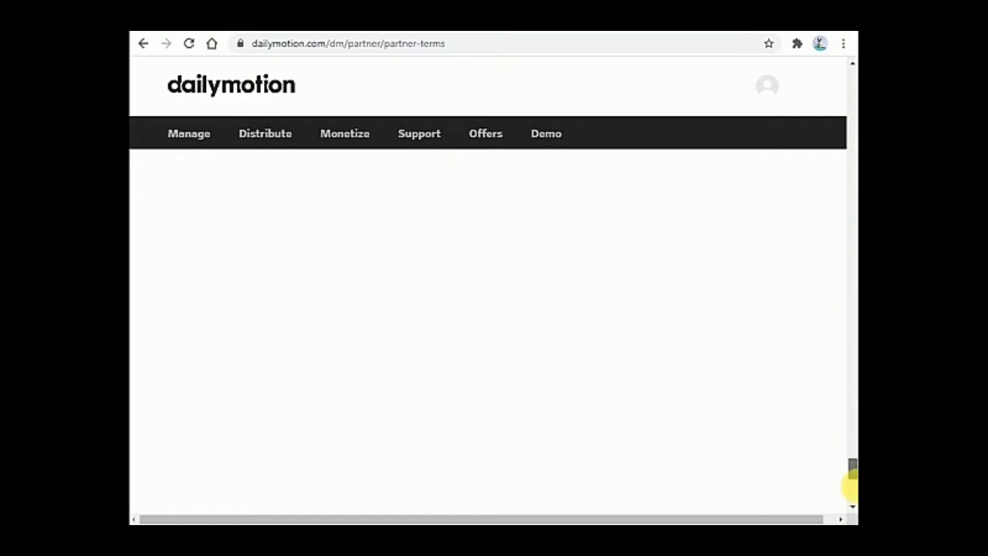
{"action": "left_click", "coordinate": [232, 375]}
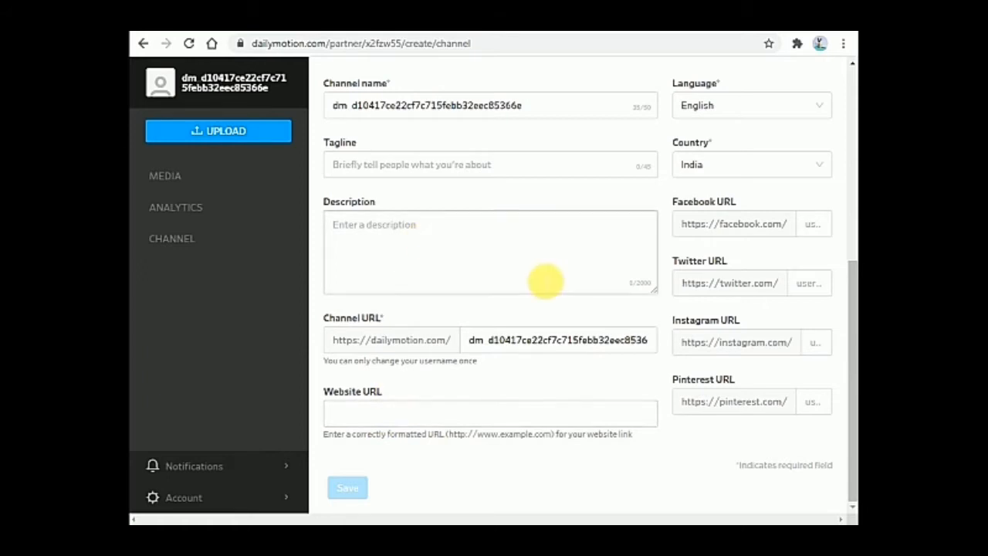
Clear the auto-generated channel name and type the new short custom channel name
{"action": "scroll", "coordinate": [579, 114], "scroll_direction": "up", "scroll_amount": 1}
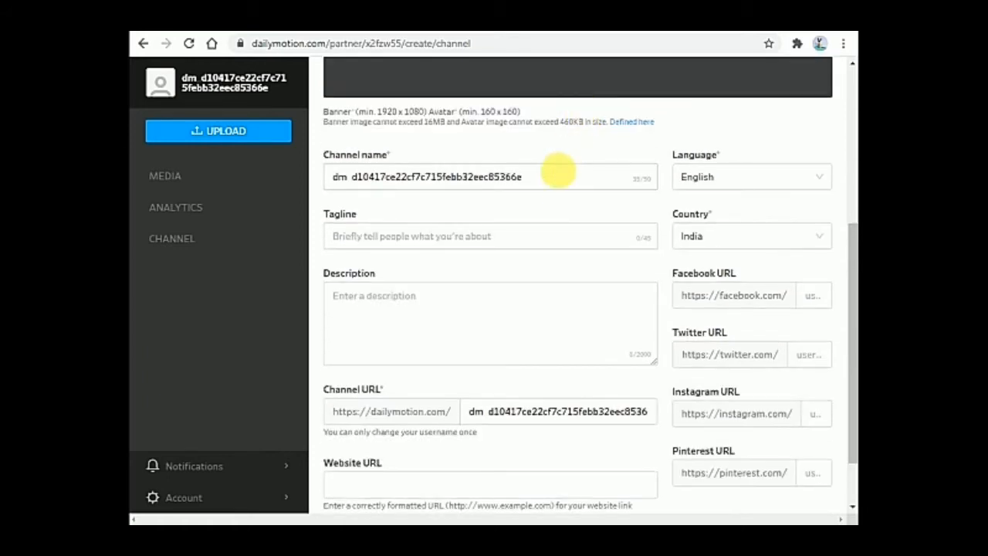
{"action": "left_click", "coordinate": [556, 174]}
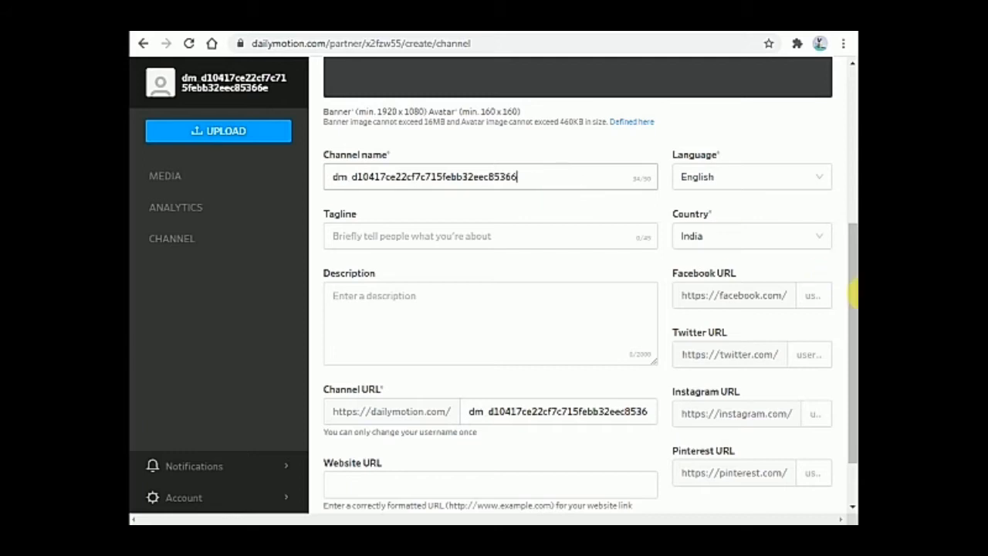
{"action": "key", "text": "ctrl+a"}
{"action": "key", "text": "BackSpace"}
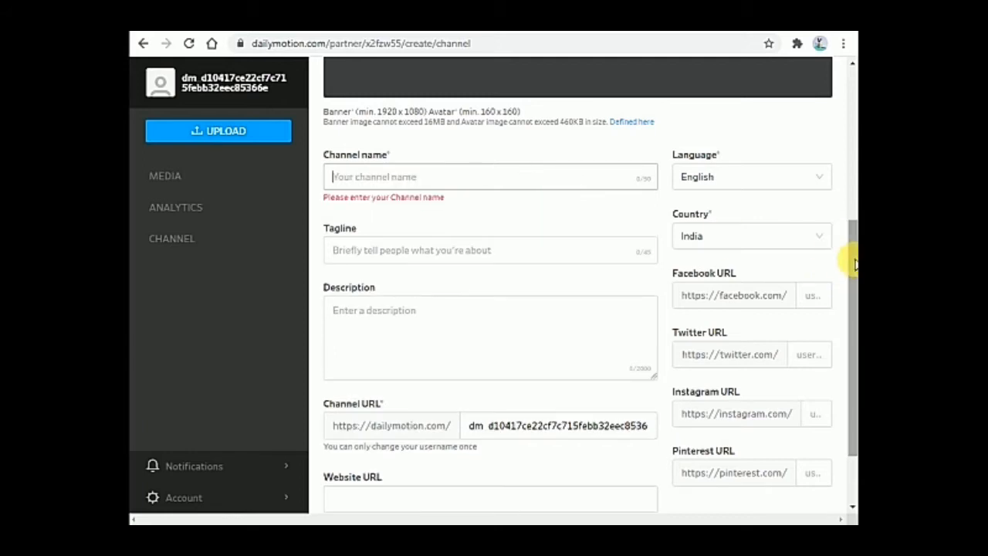
{"action": "type", "text": "g"}
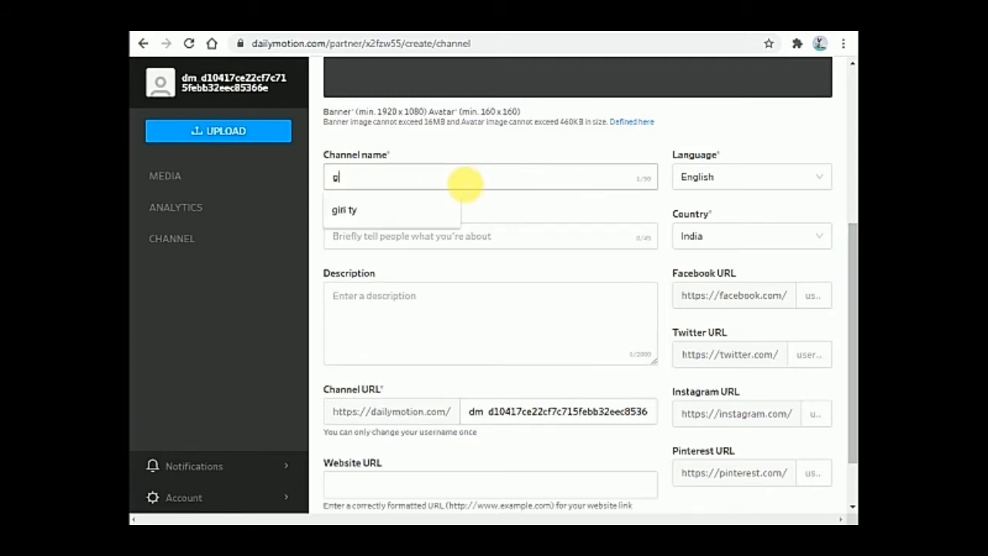
{"action": "type", "text": "o"}
{"action": "key", "text": "BackSpace"}
{"action": "type", "text": "iri Yt"}
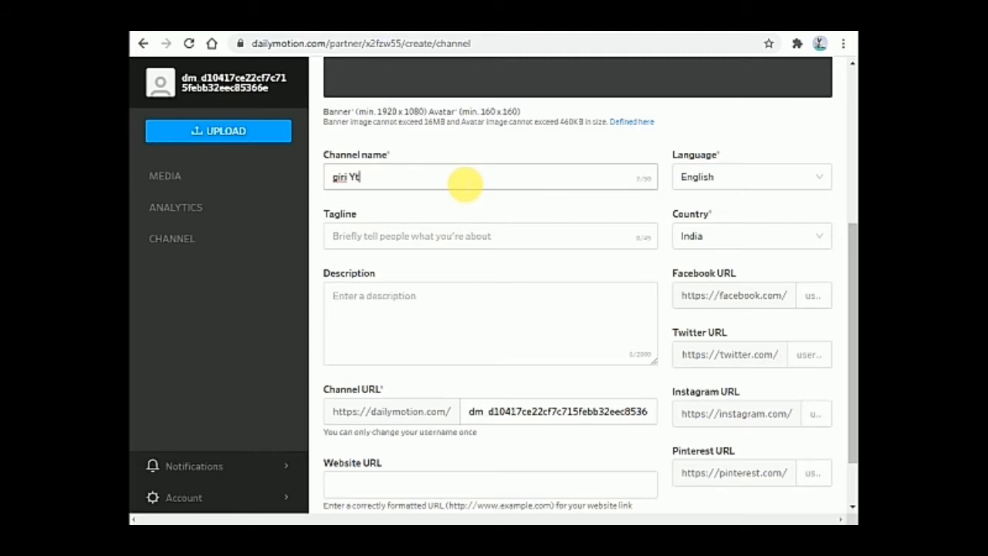
{"action": "left_click_drag", "start_coordinate": [849, 316], "coordinate": [851, 154]}
Set the channel avatar to the WhatsApp image from the Downloads folder
{"action": "left_click", "coordinate": [378, 298]}
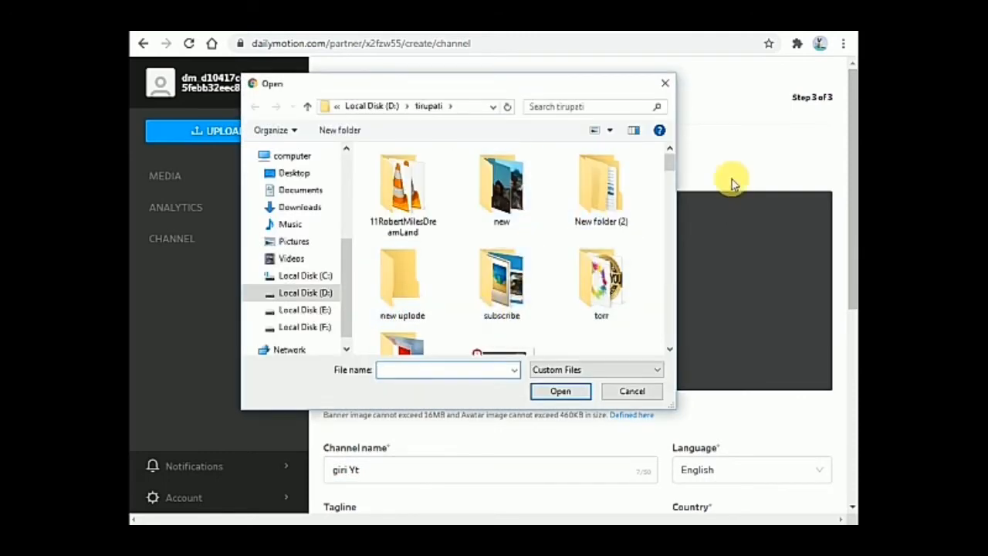
{"action": "left_click", "coordinate": [309, 212]}
{"action": "left_click_drag", "start_coordinate": [670, 173], "coordinate": [684, 315]}
{"action": "left_click", "coordinate": [502, 301]}
{"action": "left_click", "coordinate": [559, 392]}
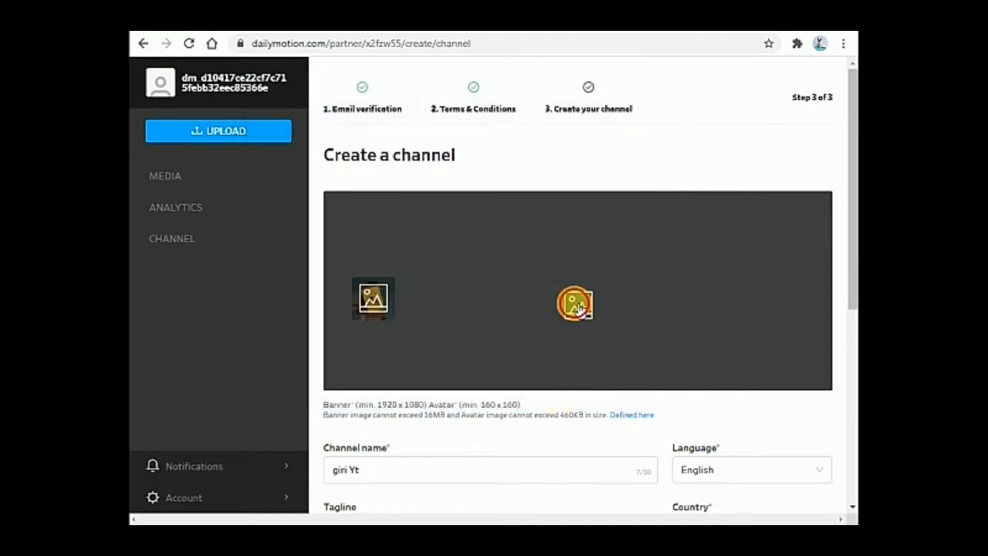
Browse to the D:\tirupati\new folder to choose the banner image
{"action": "left_click", "coordinate": [577, 305]}
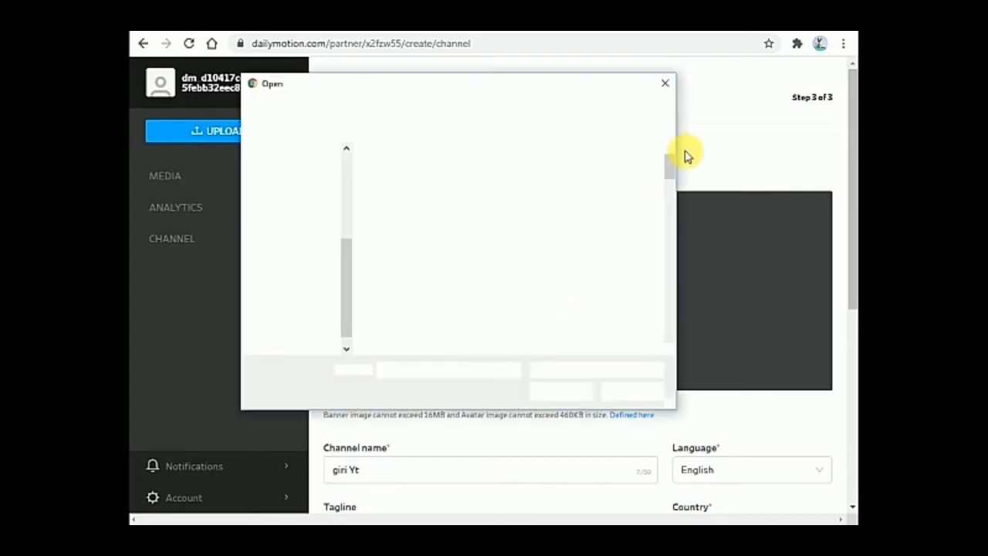
{"action": "left_click", "coordinate": [666, 84]}
{"action": "mouse_move", "coordinate": [851, 201]}
{"action": "left_mouse_down"}
{"action": "mouse_move", "coordinate": [849, 401]}
{"action": "mouse_move", "coordinate": [851, 218]}
{"action": "left_mouse_up"}
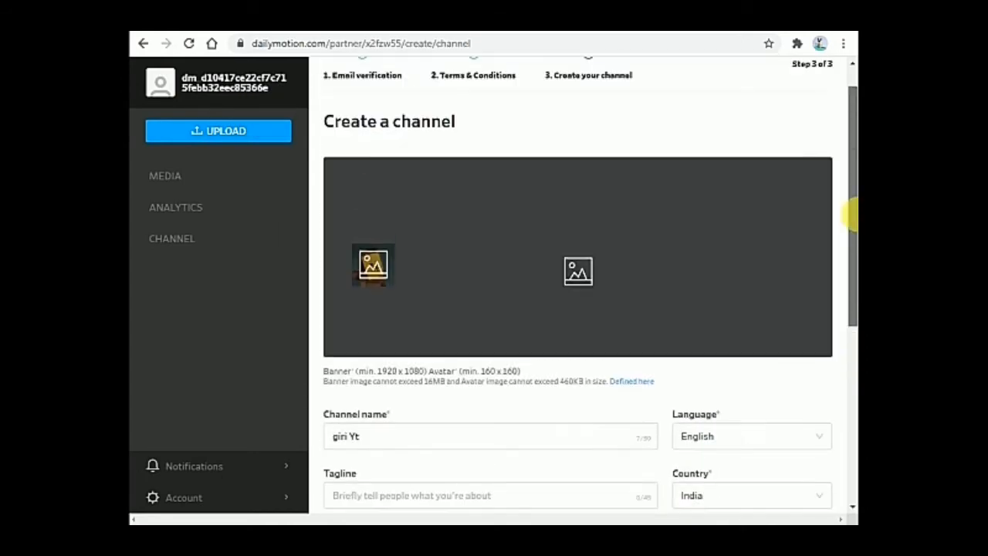
{"action": "left_click", "coordinate": [579, 274]}
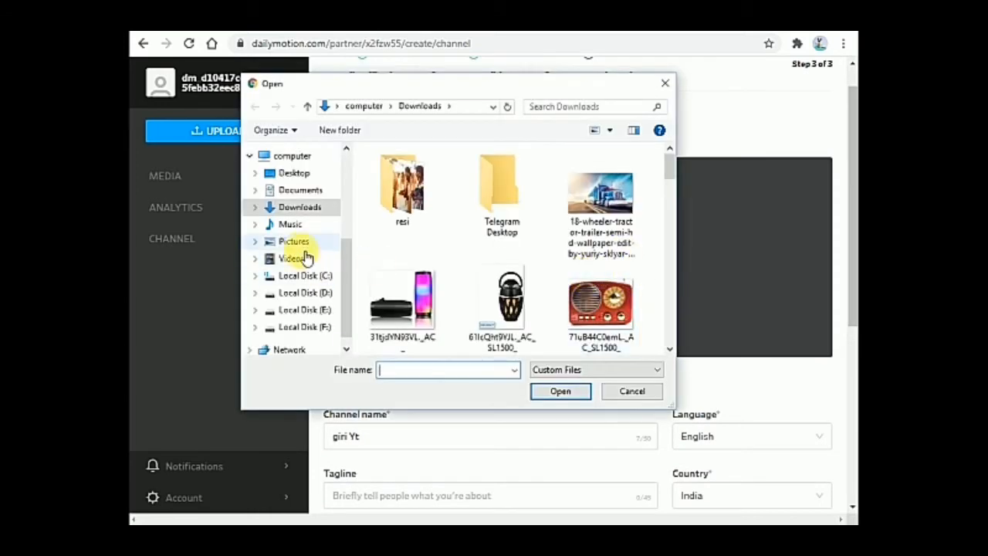
{"action": "left_click", "coordinate": [313, 292]}
{"action": "left_click_drag", "start_coordinate": [667, 176], "coordinate": [682, 270]}
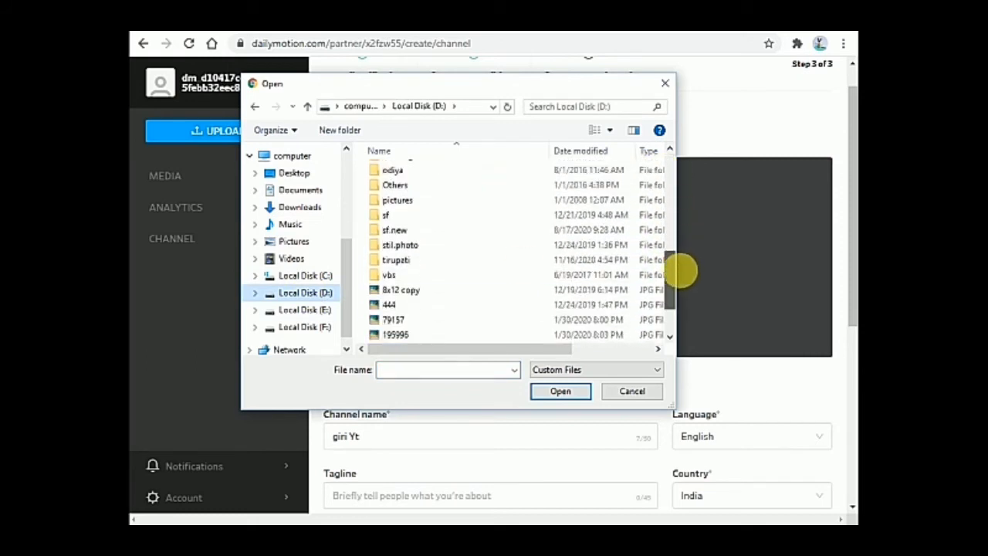
{"action": "double_click", "coordinate": [430, 262]}
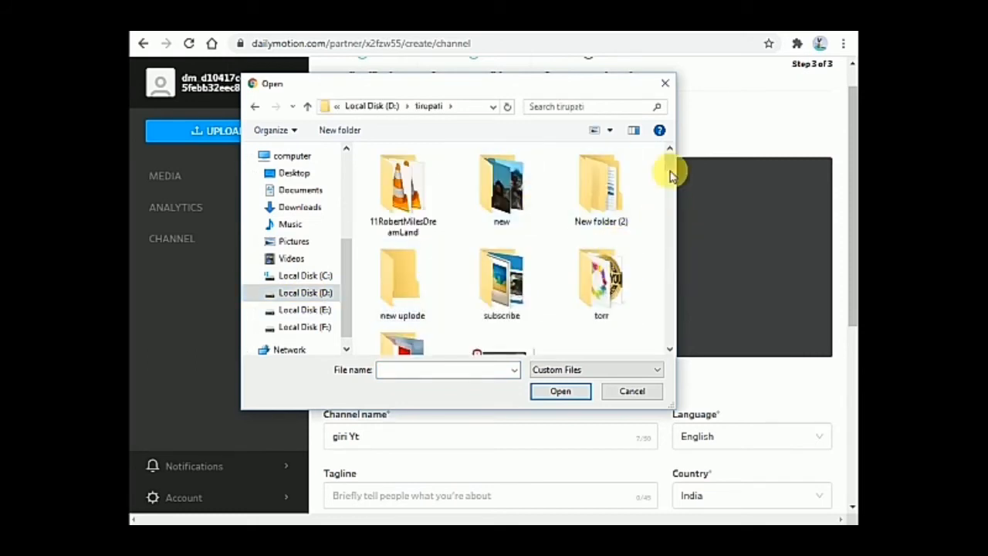
{"action": "left_click_drag", "start_coordinate": [666, 162], "coordinate": [670, 173]}
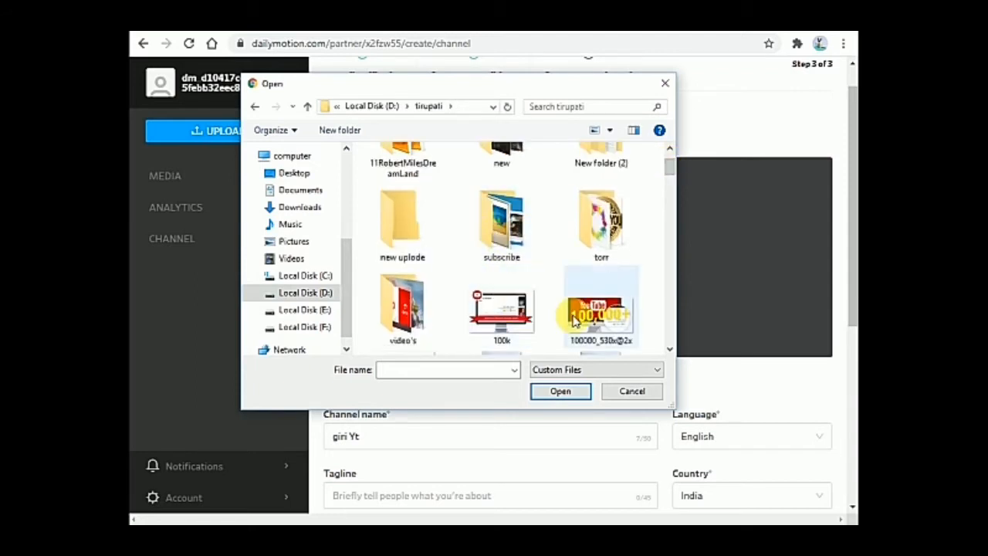
{"action": "left_click_drag", "start_coordinate": [671, 166], "coordinate": [672, 154]}
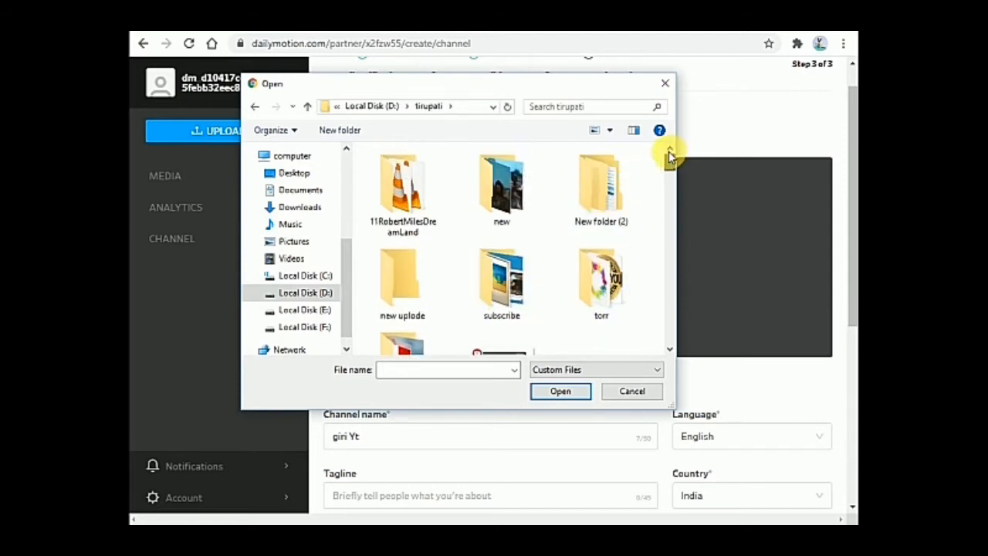
{"action": "double_click", "coordinate": [515, 197]}
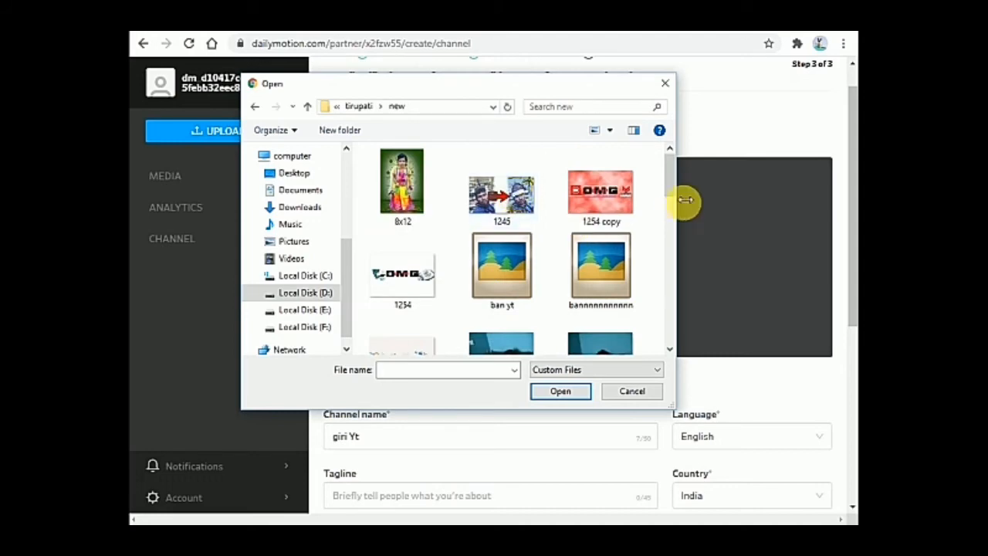
Load '1254 copy' as the channel banner and save the preview
{"action": "left_click", "coordinate": [601, 192]}
{"action": "left_click", "coordinate": [559, 391]}
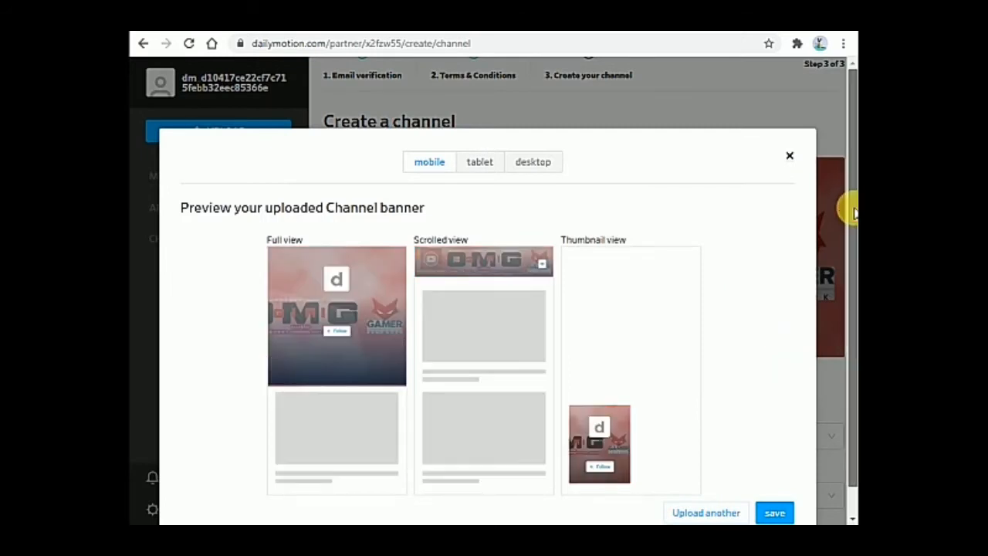
{"action": "left_click_drag", "start_coordinate": [854, 204], "coordinate": [854, 248]}
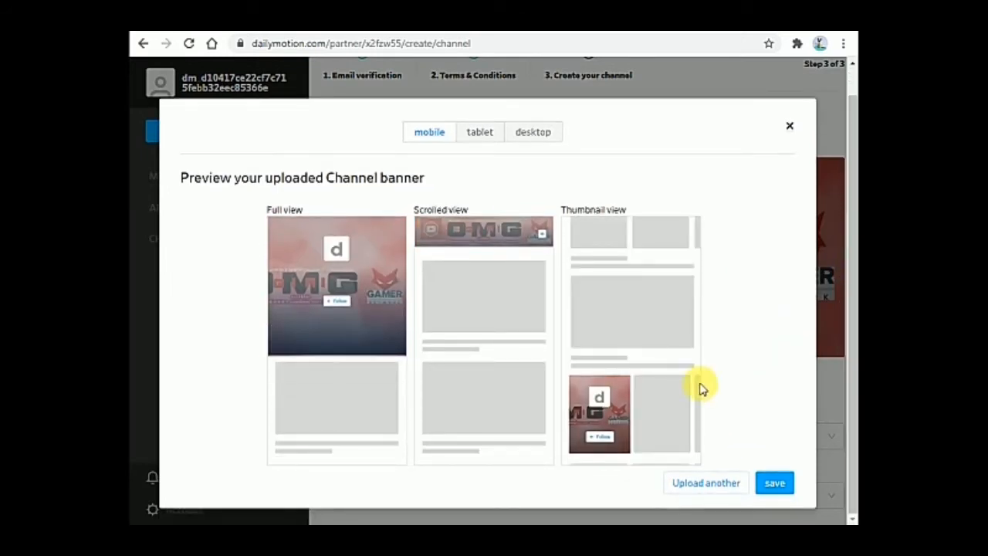
{"action": "left_click", "coordinate": [775, 483]}
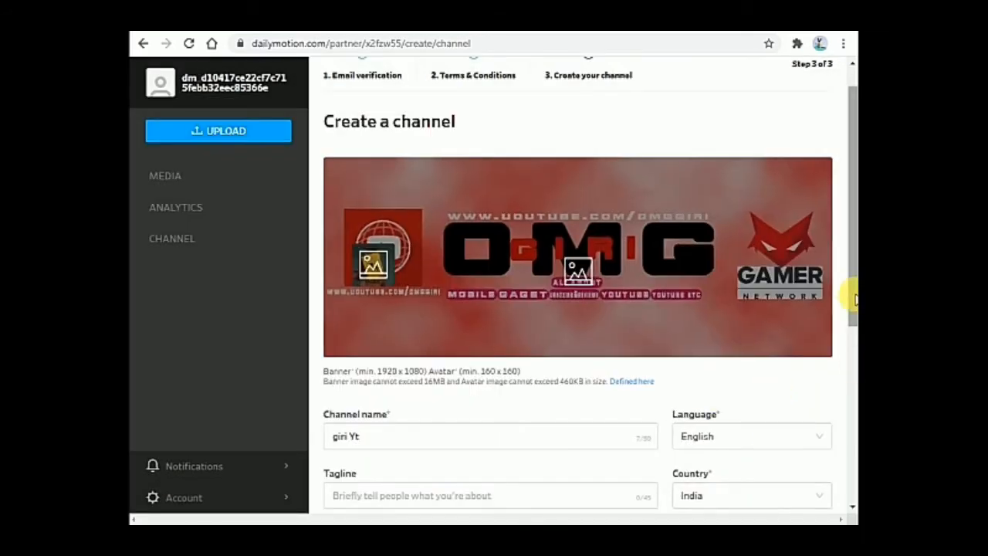
{"action": "left_click_drag", "start_coordinate": [853, 290], "coordinate": [853, 390]}
{"action": "left_click", "coordinate": [482, 303]}
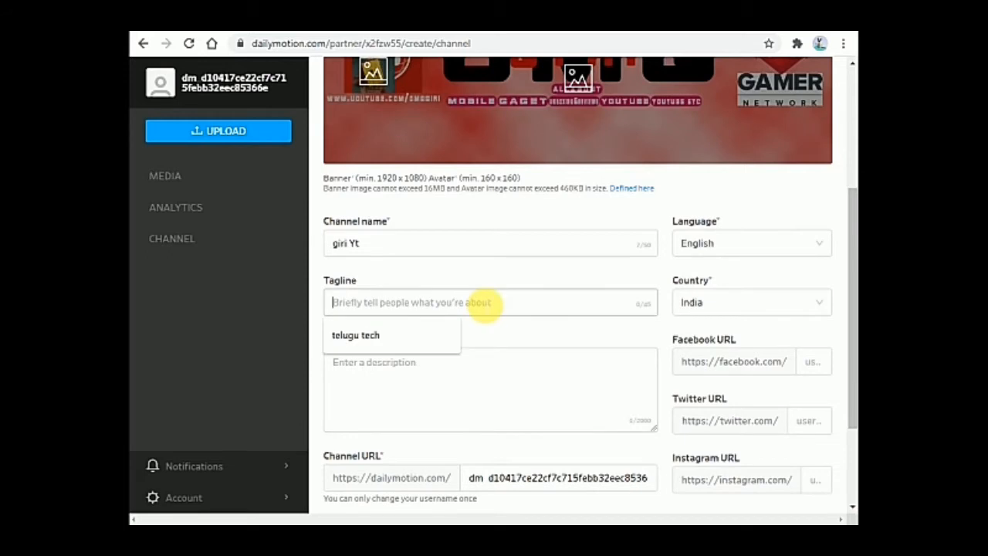
Fill in tagline 'telugu tech', description 'hi bro' and country India, then save the channel
{"action": "left_click", "coordinate": [409, 335]}
{"action": "left_click", "coordinate": [452, 401]}
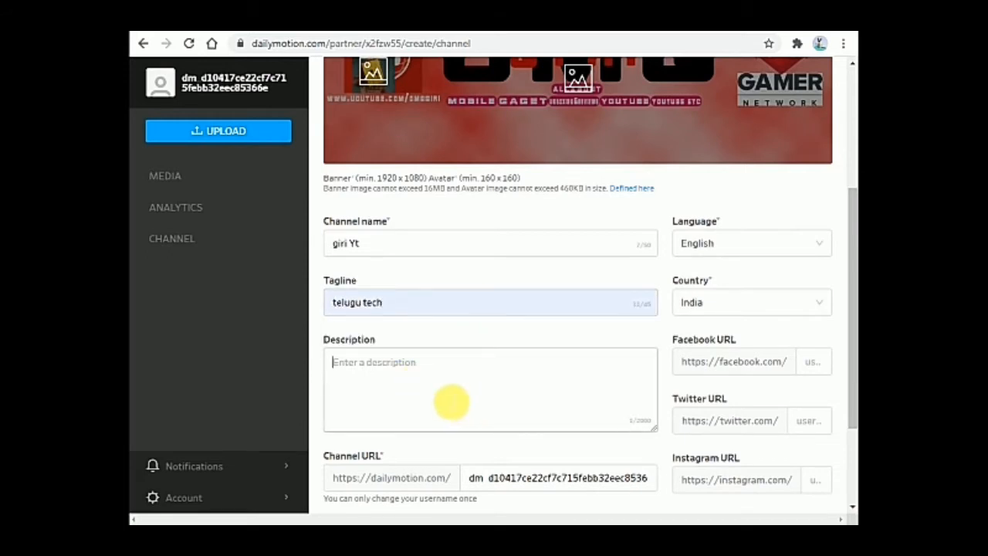
{"action": "type", "text": "hi b"}
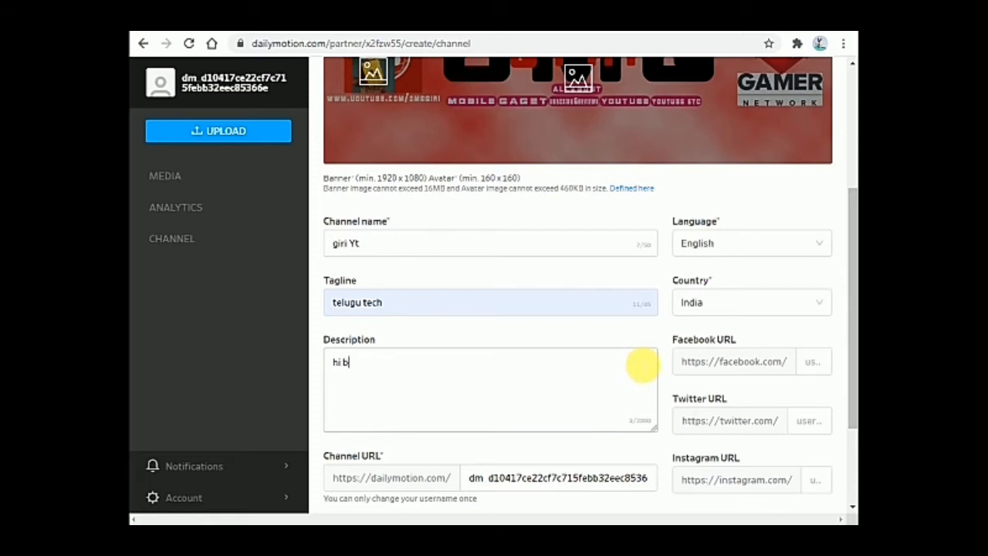
{"action": "type", "text": "ro"}
{"action": "left_click_drag", "start_coordinate": [852, 303], "coordinate": [853, 340]}
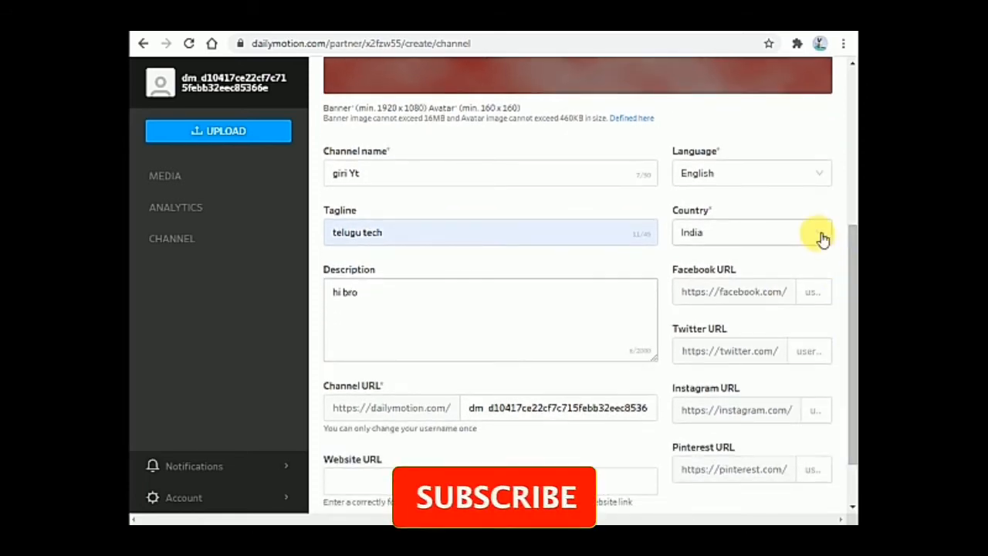
{"action": "left_click", "coordinate": [820, 237]}
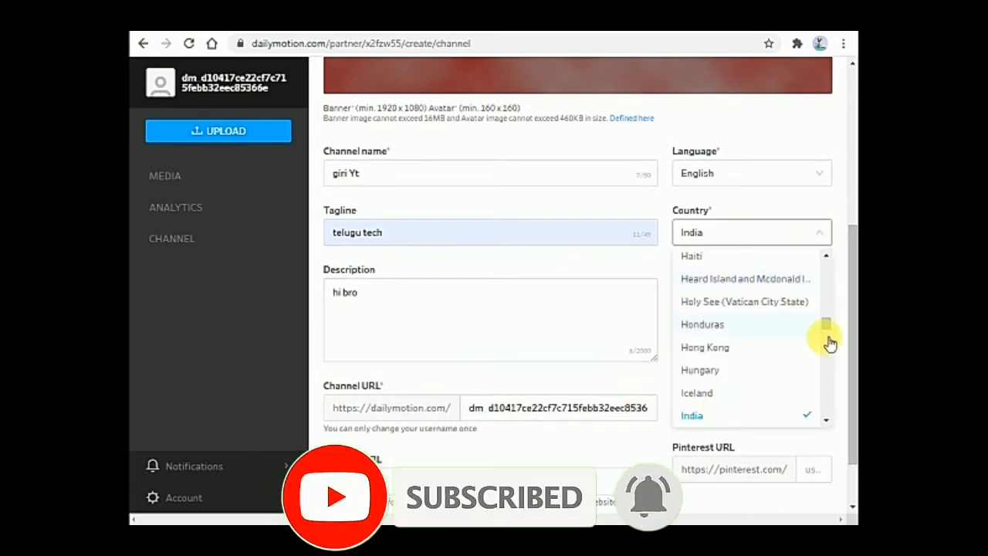
{"action": "left_click", "coordinate": [717, 420]}
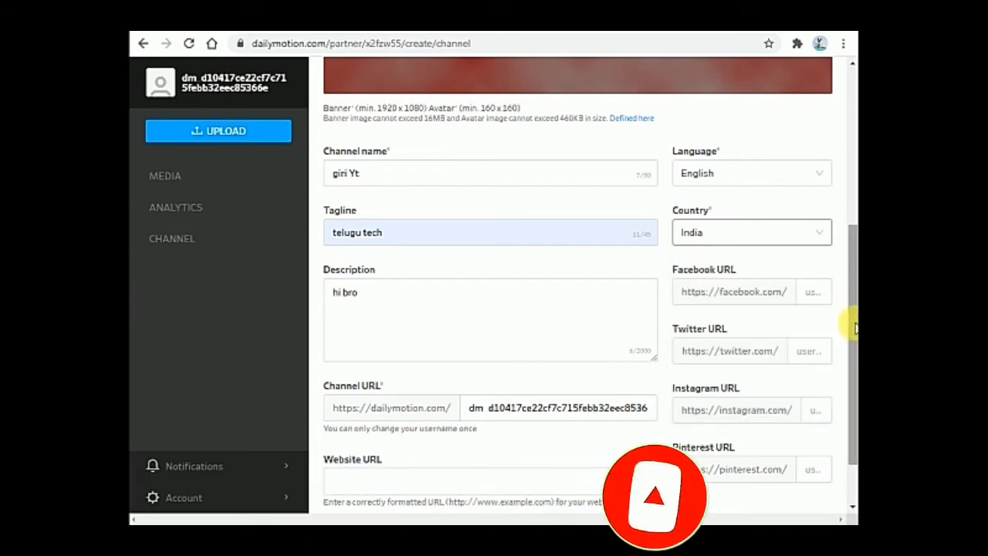
{"action": "left_click_drag", "start_coordinate": [844, 322], "coordinate": [849, 458]}
{"action": "left_click", "coordinate": [347, 488]}
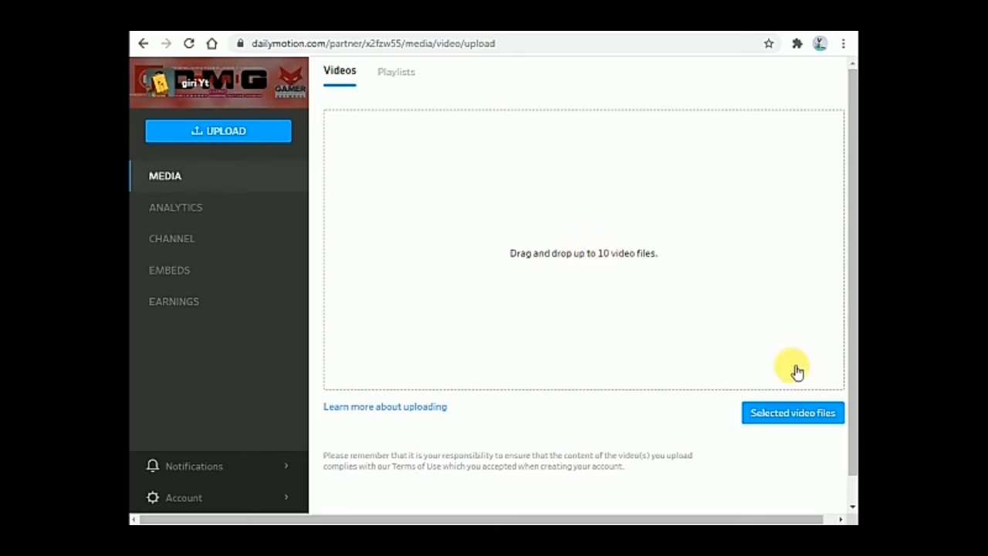
Upload the C1yj8mo1LXS video file from the Downloads folder
{"action": "left_click", "coordinate": [799, 412]}
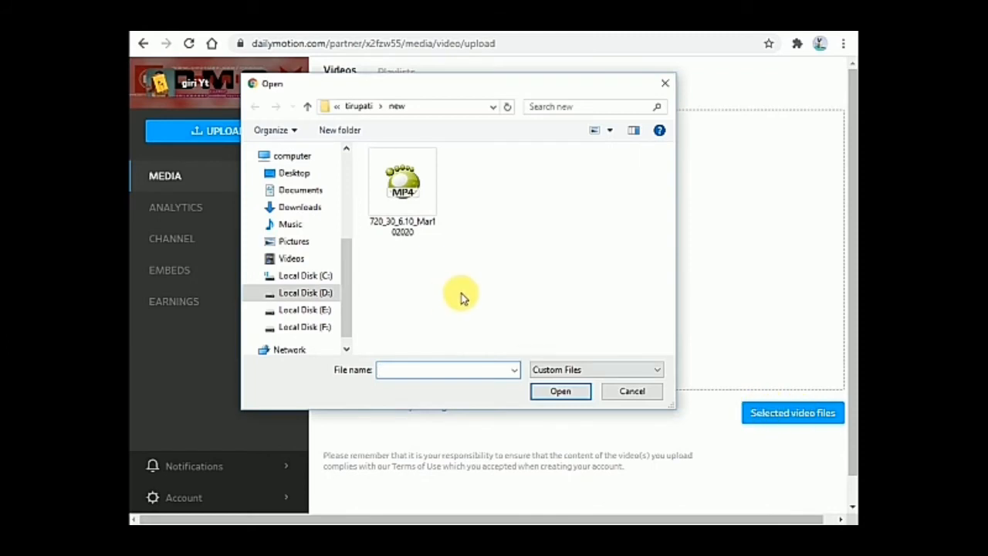
{"action": "left_click", "coordinate": [302, 210]}
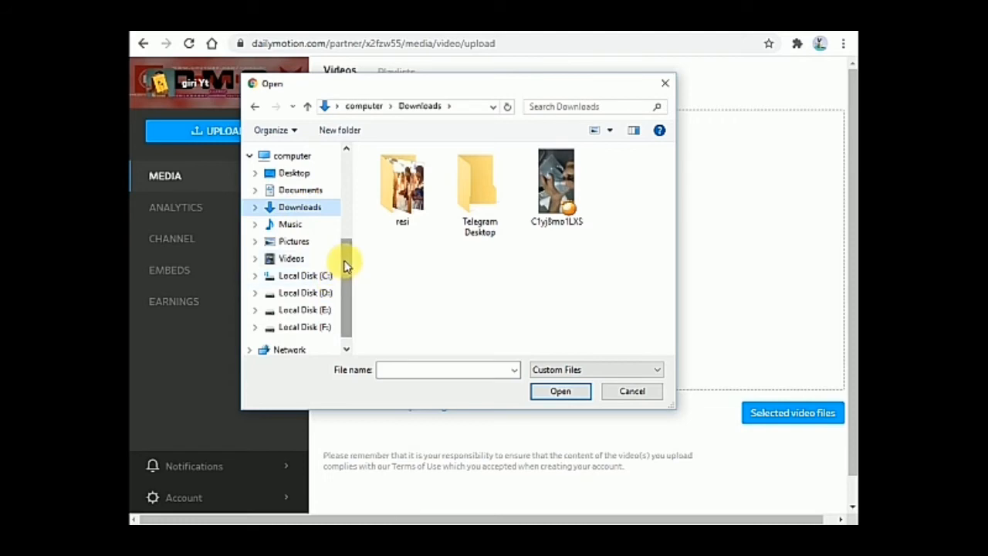
{"action": "left_click", "coordinate": [556, 185]}
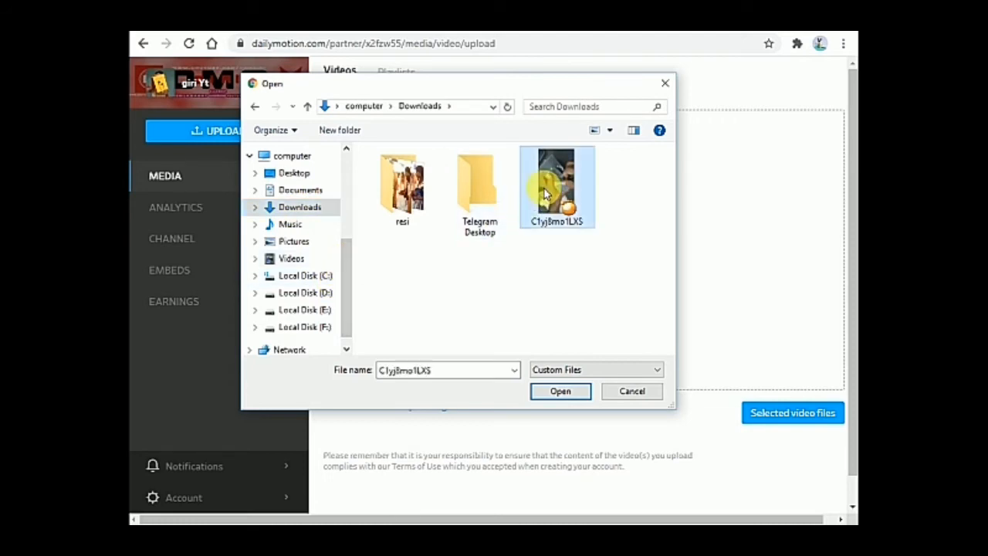
{"action": "left_click", "coordinate": [561, 392]}
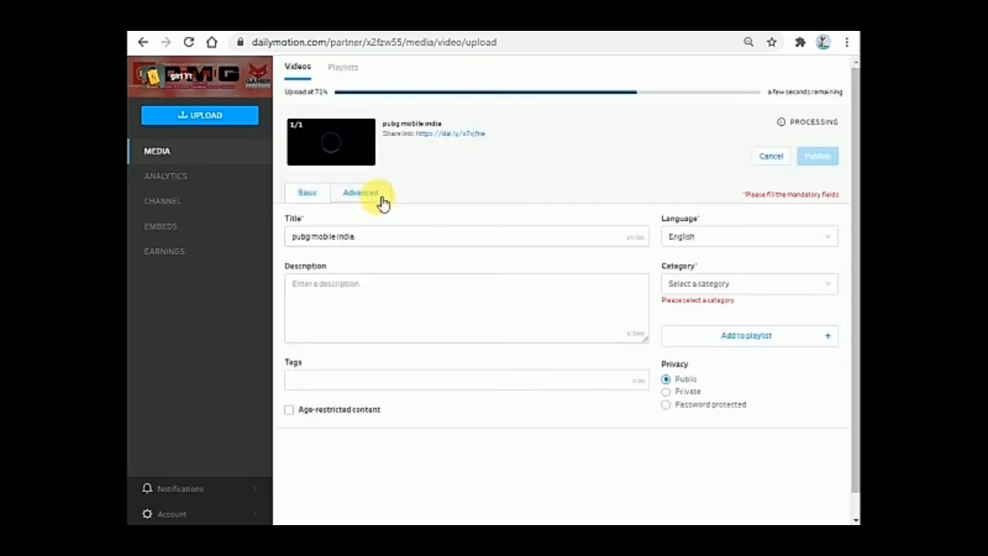
Enable Monetization in the video's Advanced settings, then return to Basic details
{"action": "left_click", "coordinate": [365, 194]}
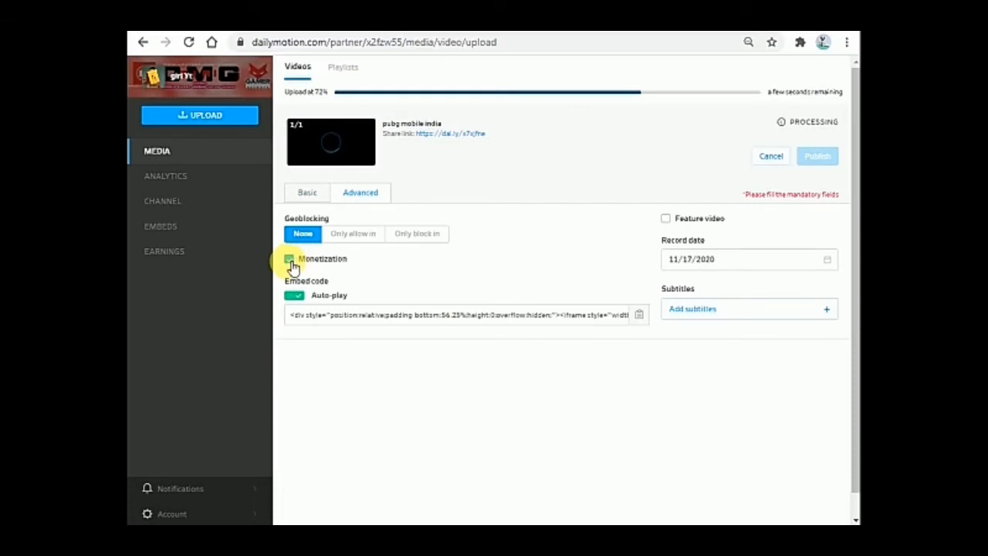
{"action": "left_click", "coordinate": [290, 260]}
{"action": "left_click", "coordinate": [289, 260]}
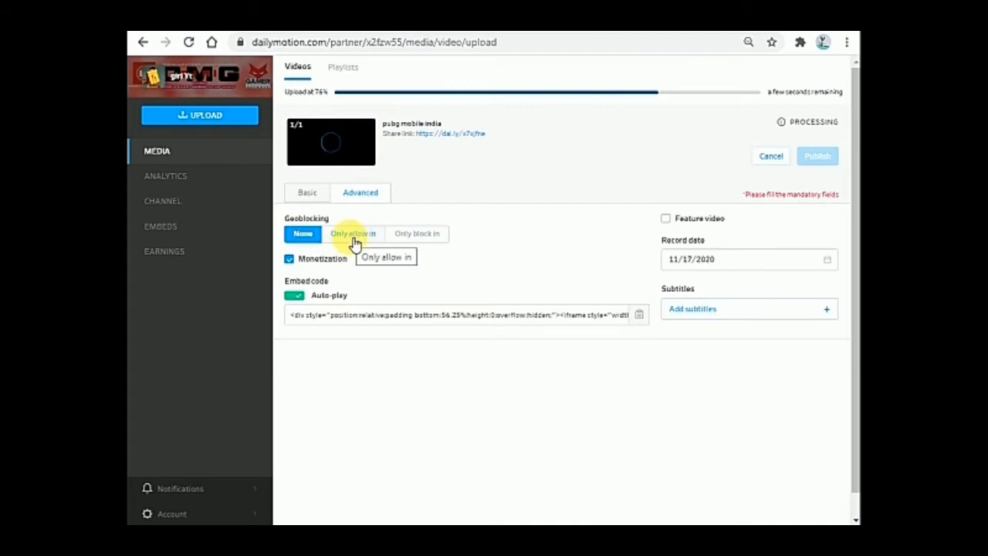
{"action": "left_click", "coordinate": [316, 194]}
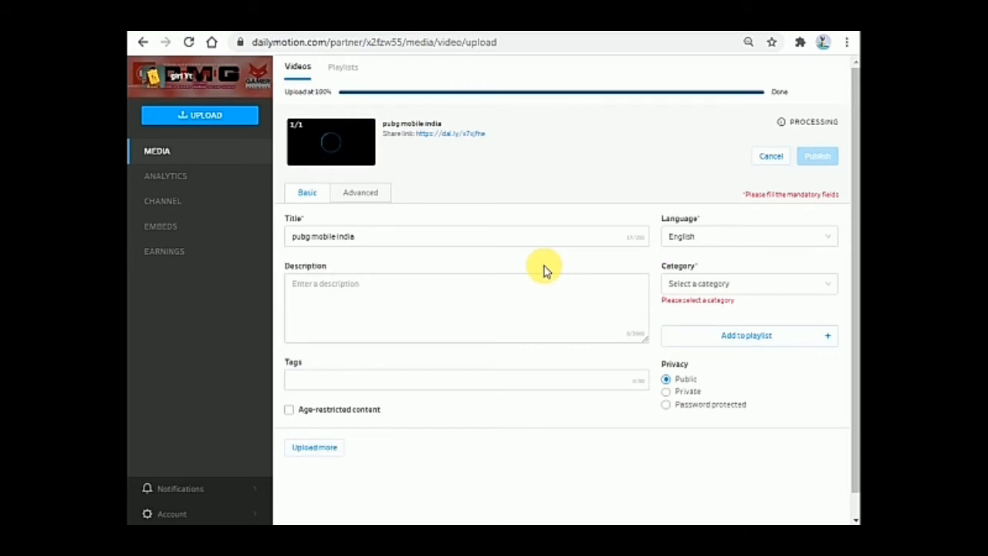
Choose Gaming as the video's category
{"action": "left_click", "coordinate": [834, 291]}
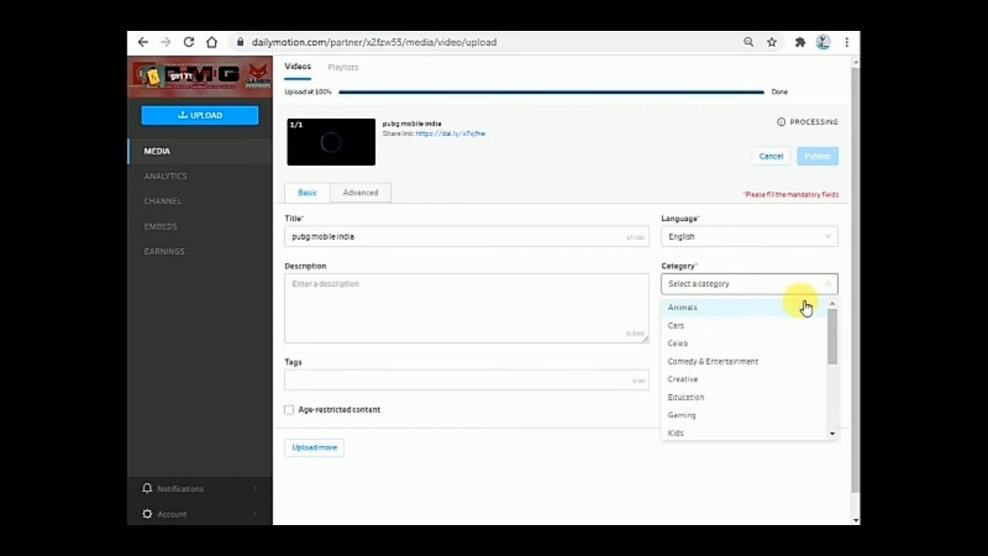
{"action": "left_click", "coordinate": [708, 418]}
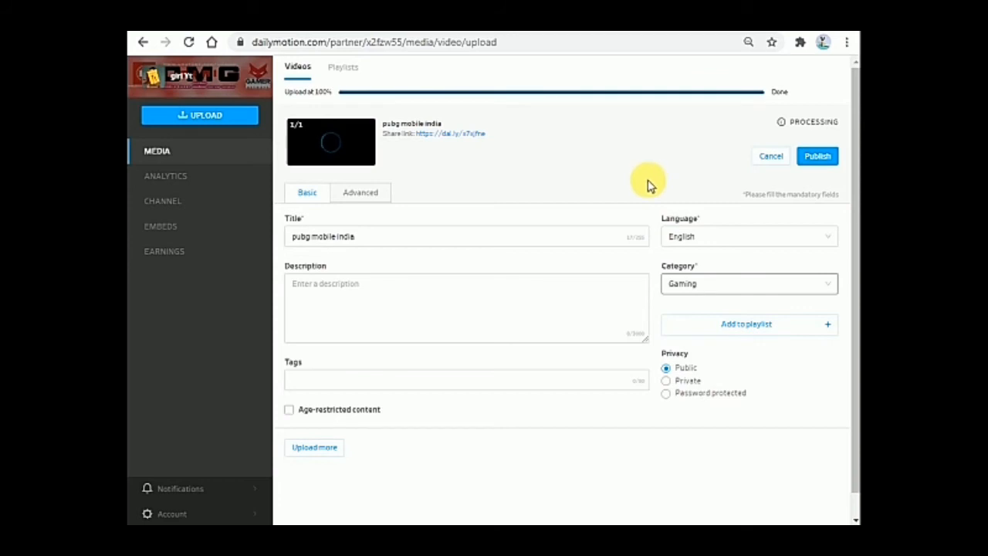
{"action": "left_click", "coordinate": [821, 158]}
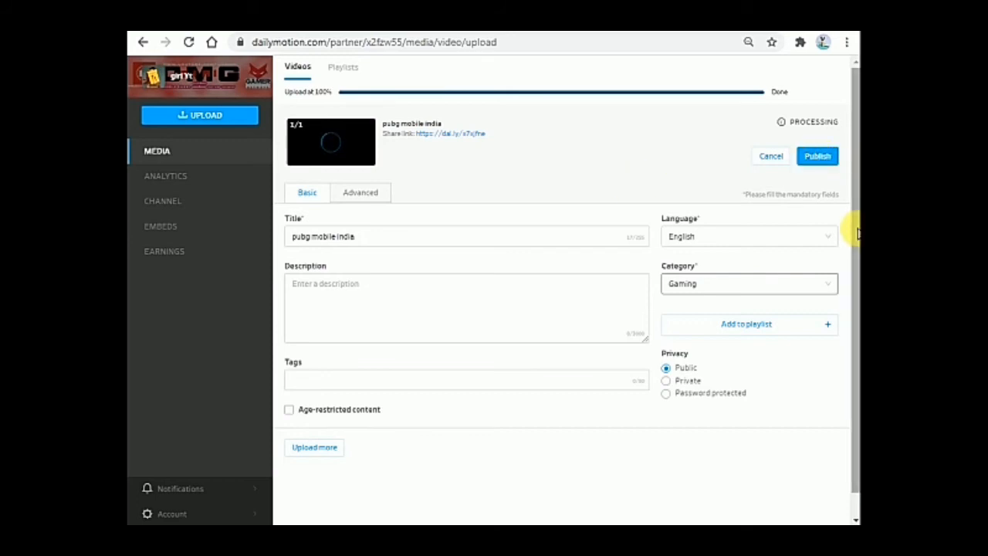
{"action": "left_click", "coordinate": [360, 306]}
Give the video the description 'hi' and the tag 'pubg mobile india'
{"action": "type", "text": "hi"}
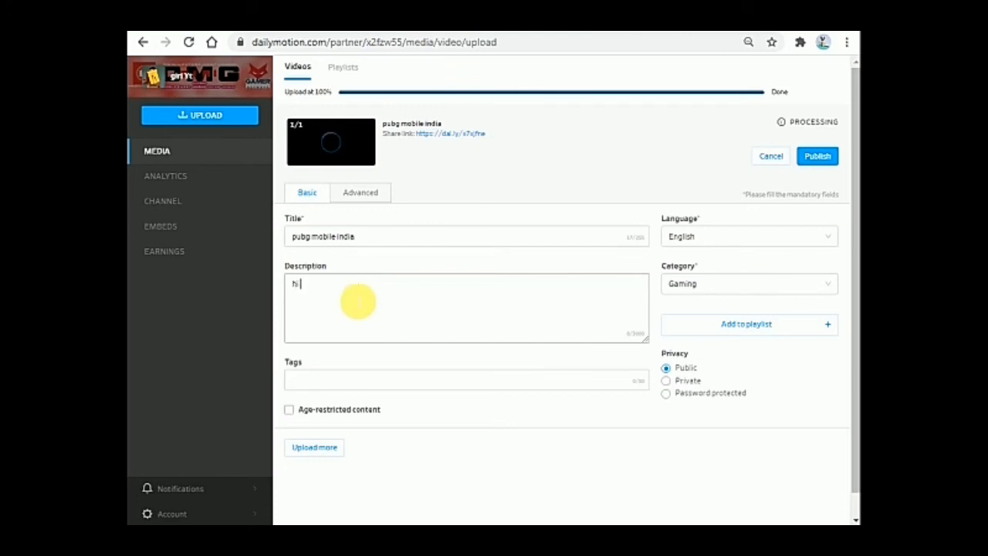
{"action": "left_click", "coordinate": [353, 381]}
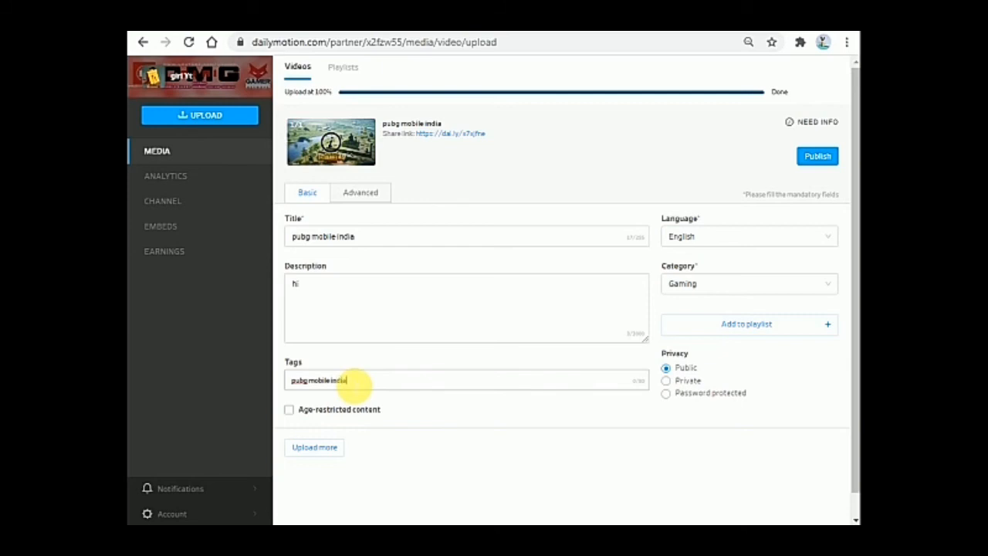
{"action": "key", "text": "Return"}
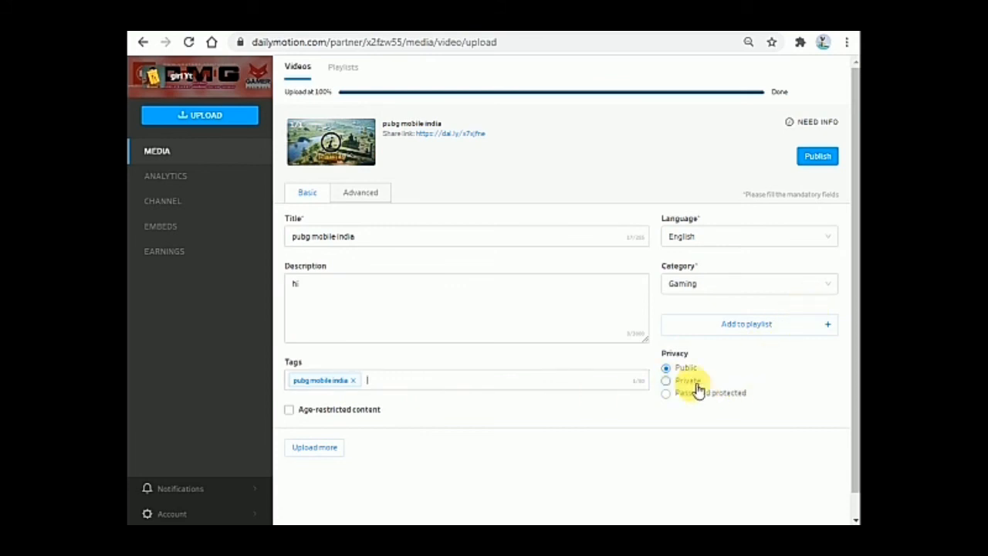
Copy the video's share link from Advanced settings and publish the video
{"action": "left_click", "coordinate": [363, 193]}
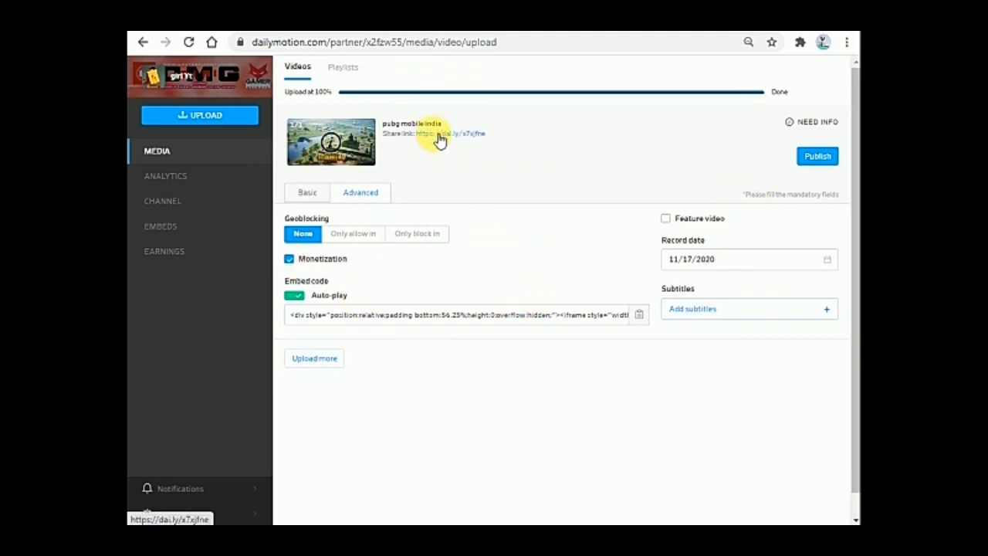
{"action": "left_click_drag", "start_coordinate": [417, 139], "coordinate": [476, 134]}
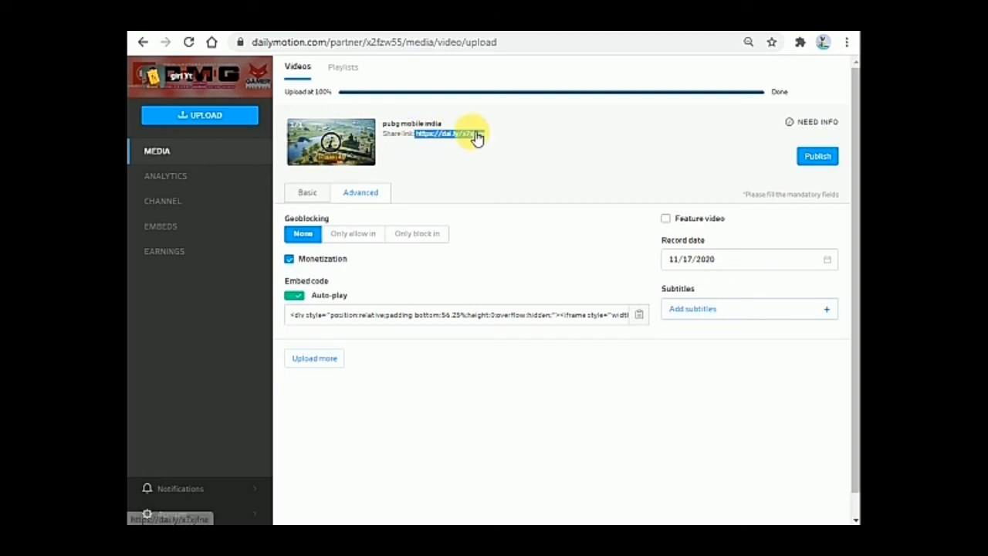
{"action": "right_click", "coordinate": [473, 134]}
{"action": "left_click", "coordinate": [505, 247]}
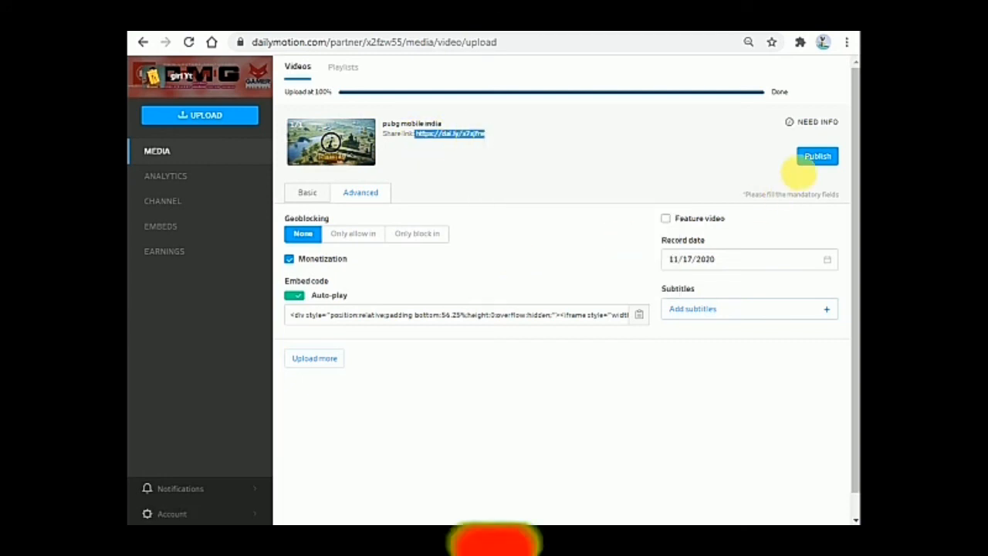
{"action": "left_click", "coordinate": [818, 157]}
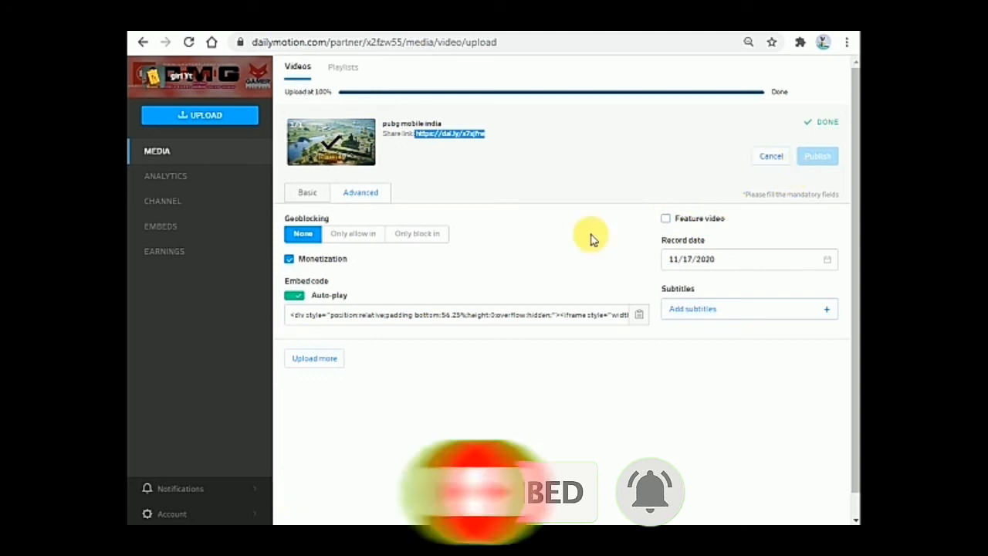
{"action": "left_click_drag", "start_coordinate": [857, 331], "coordinate": [855, 247]}
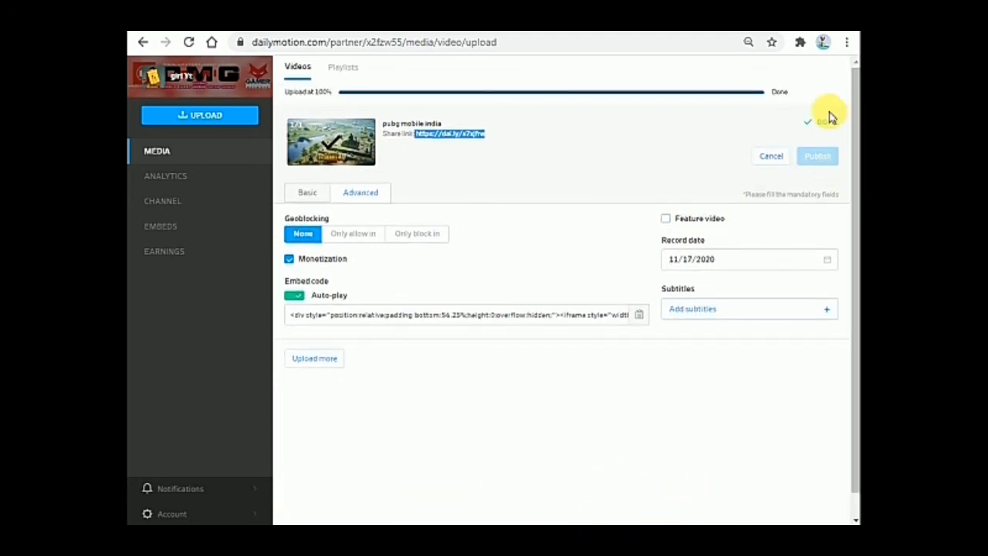
Open the channel's Basic info page, then expand Account and choose Logout
{"action": "left_click", "coordinate": [186, 202]}
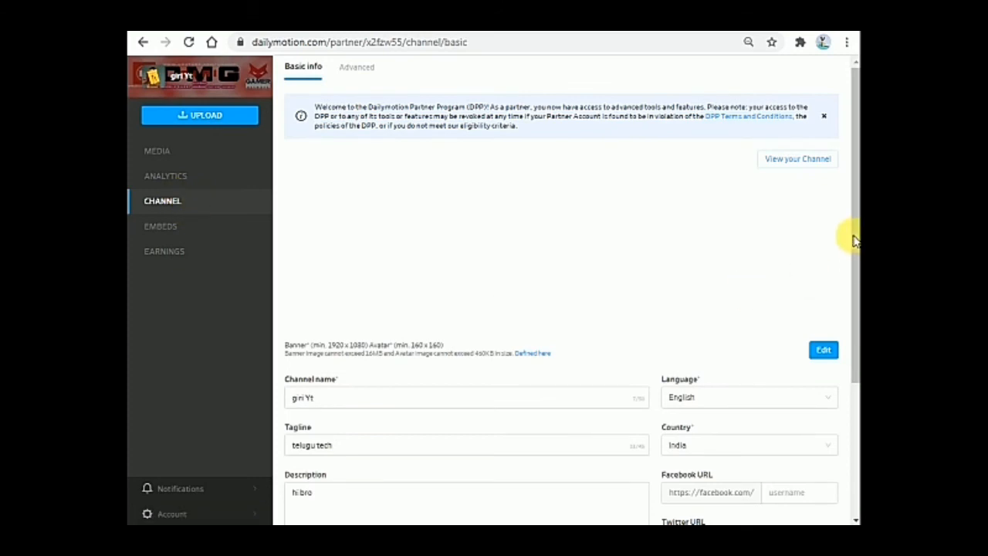
{"action": "left_click_drag", "start_coordinate": [857, 228], "coordinate": [852, 364]}
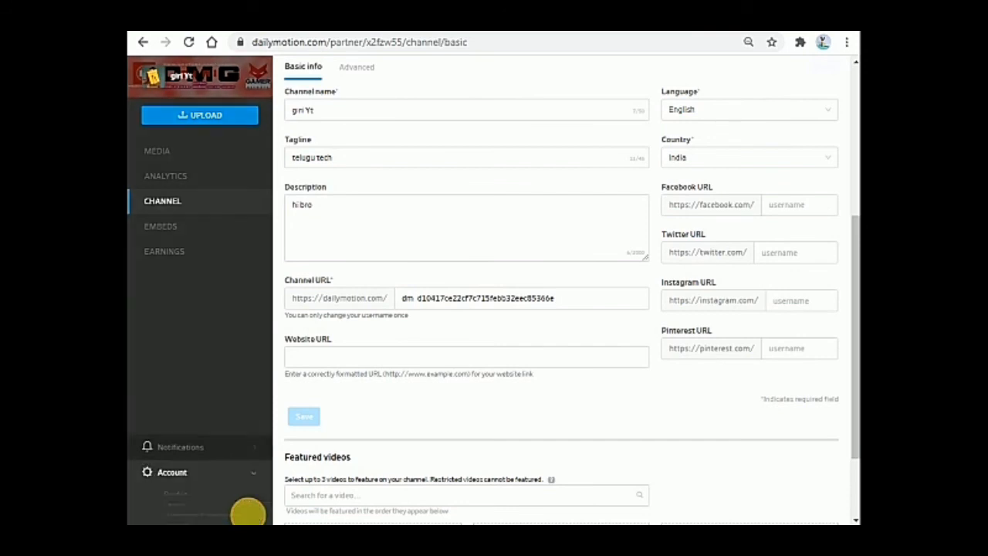
{"action": "left_click", "coordinate": [241, 518]}
{"action": "left_click", "coordinate": [211, 518]}
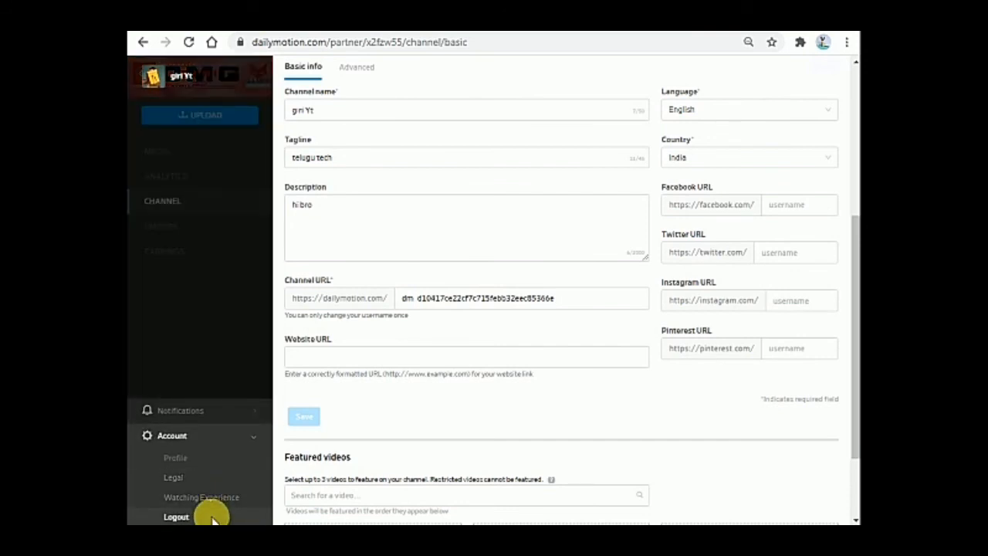